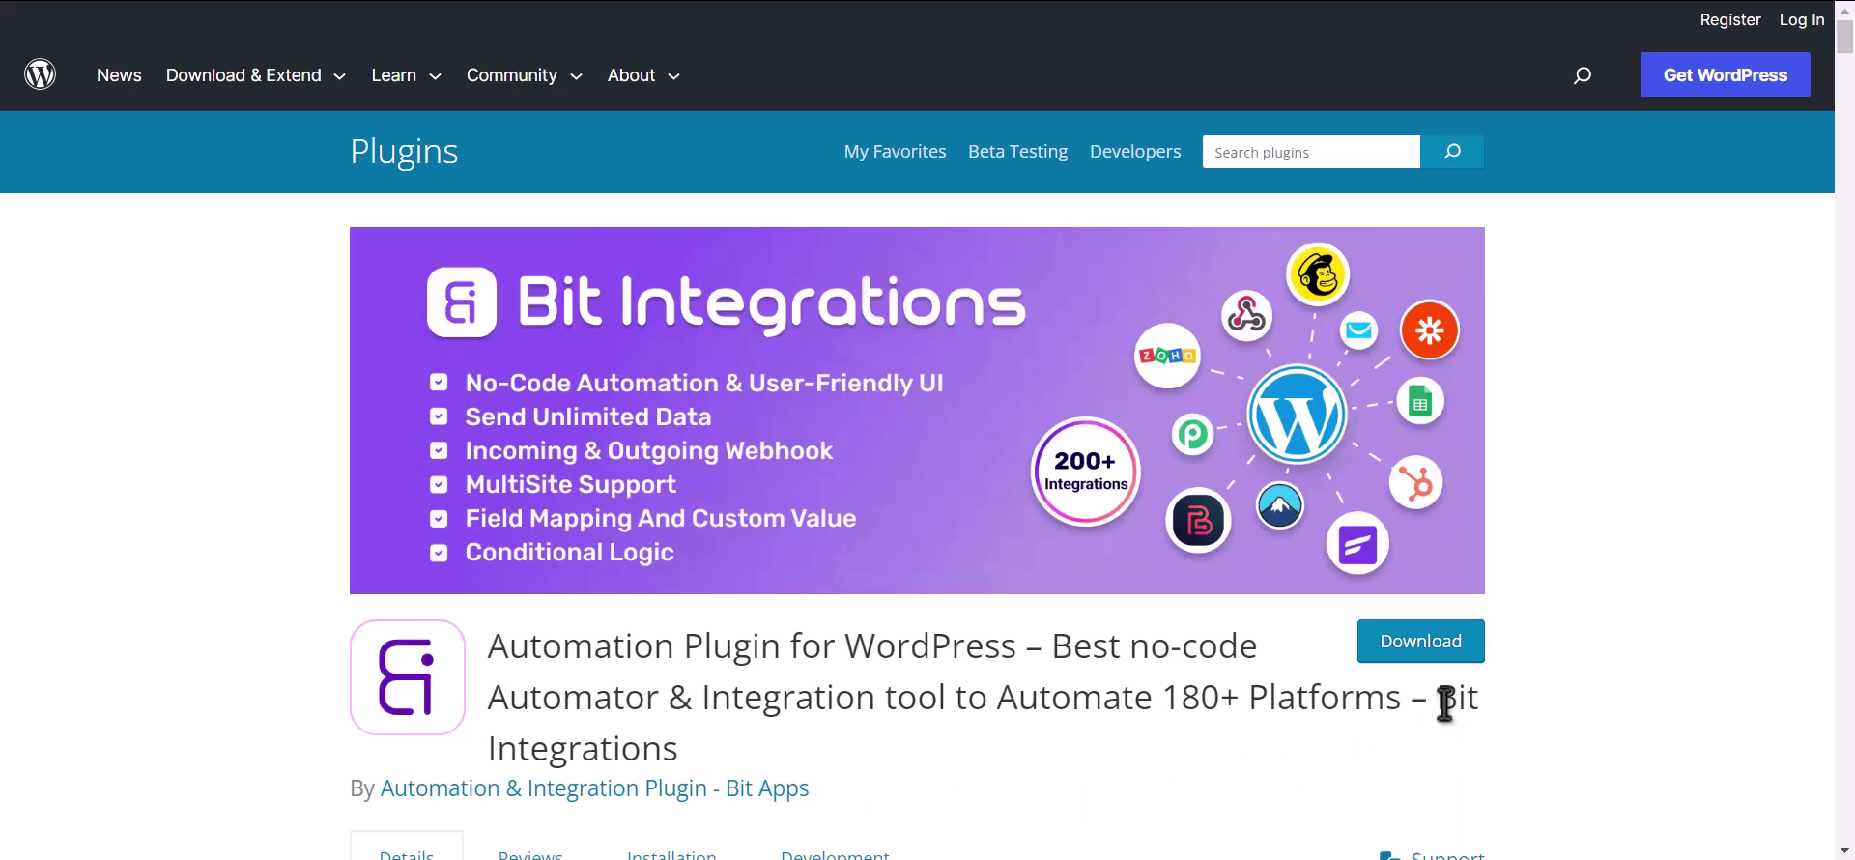
- Create a new integration triggered by MB Frontend Submission's 'Bit Integrations' form, then continue
left_click_drag(1437, 698, 1459, 744)
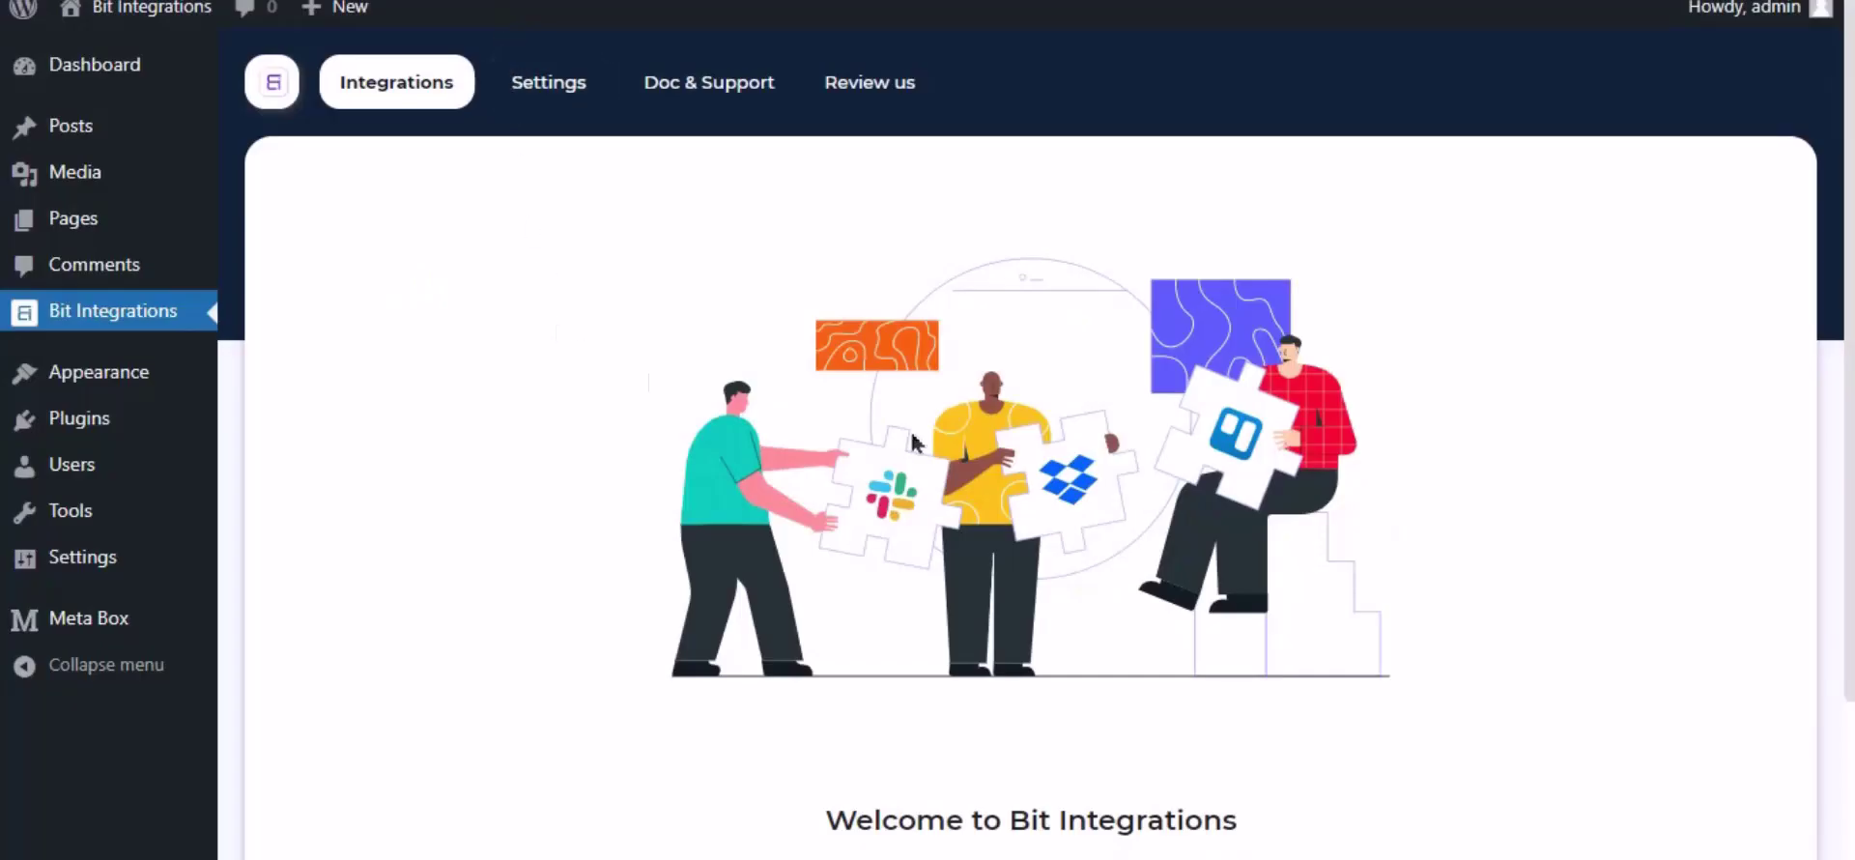
scroll(1077, 483, "down", 2)
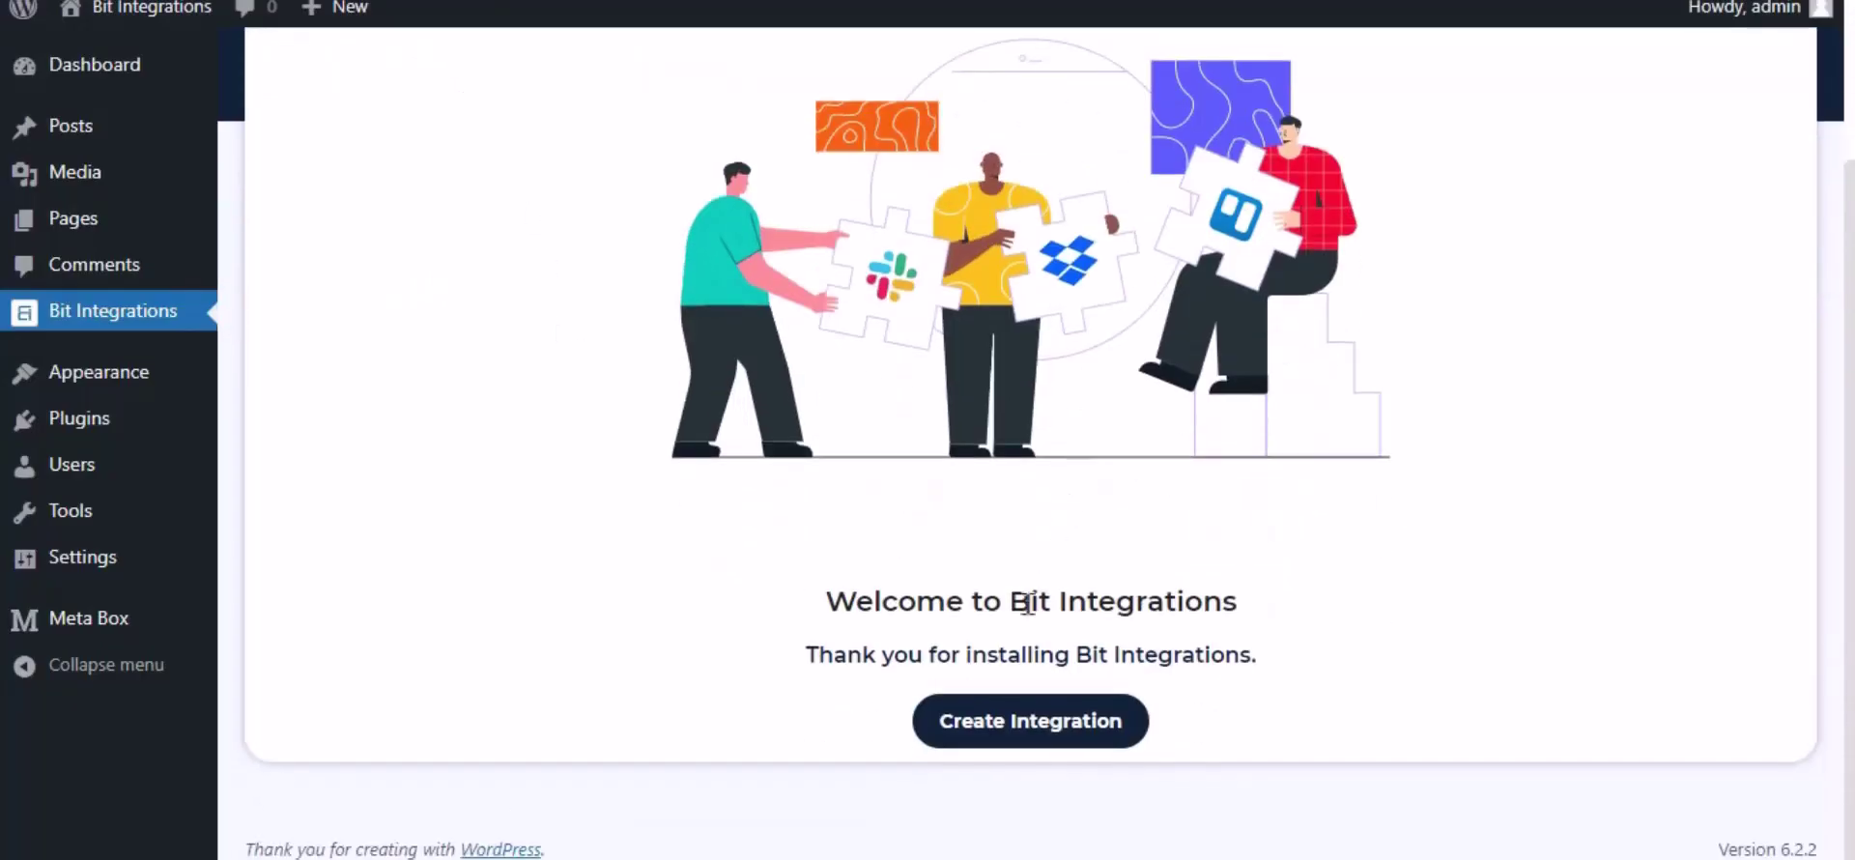
left_click(1015, 717)
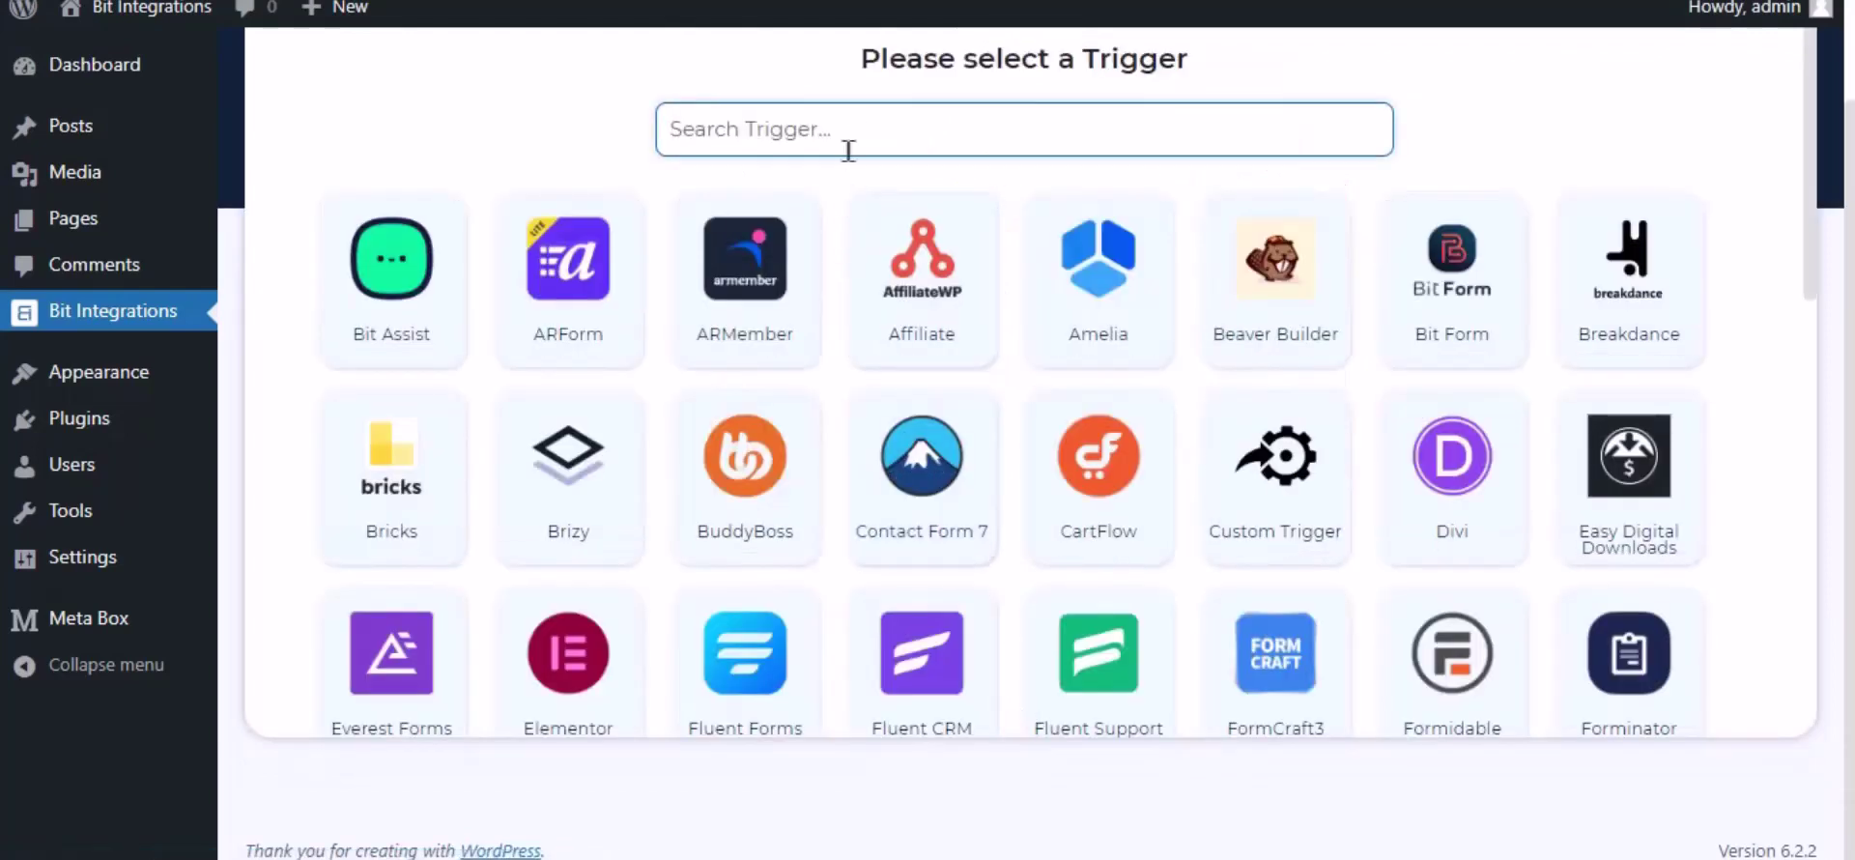
left_click(855, 131)
type("mb fr")
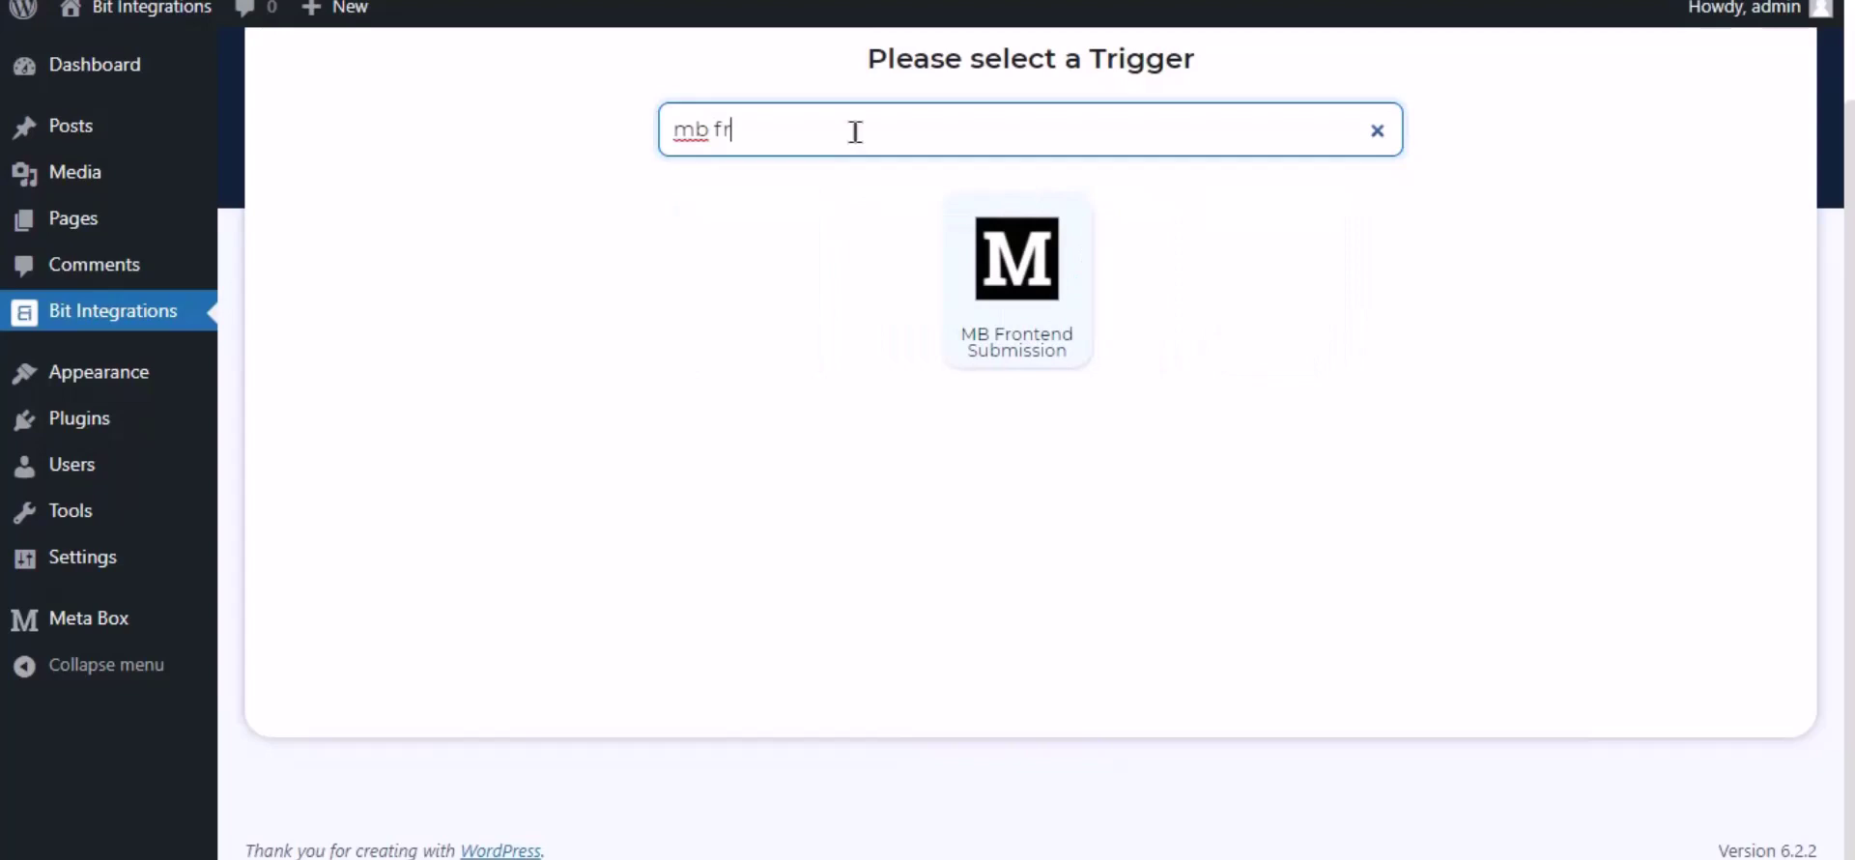
type("ont")
left_click(1005, 311)
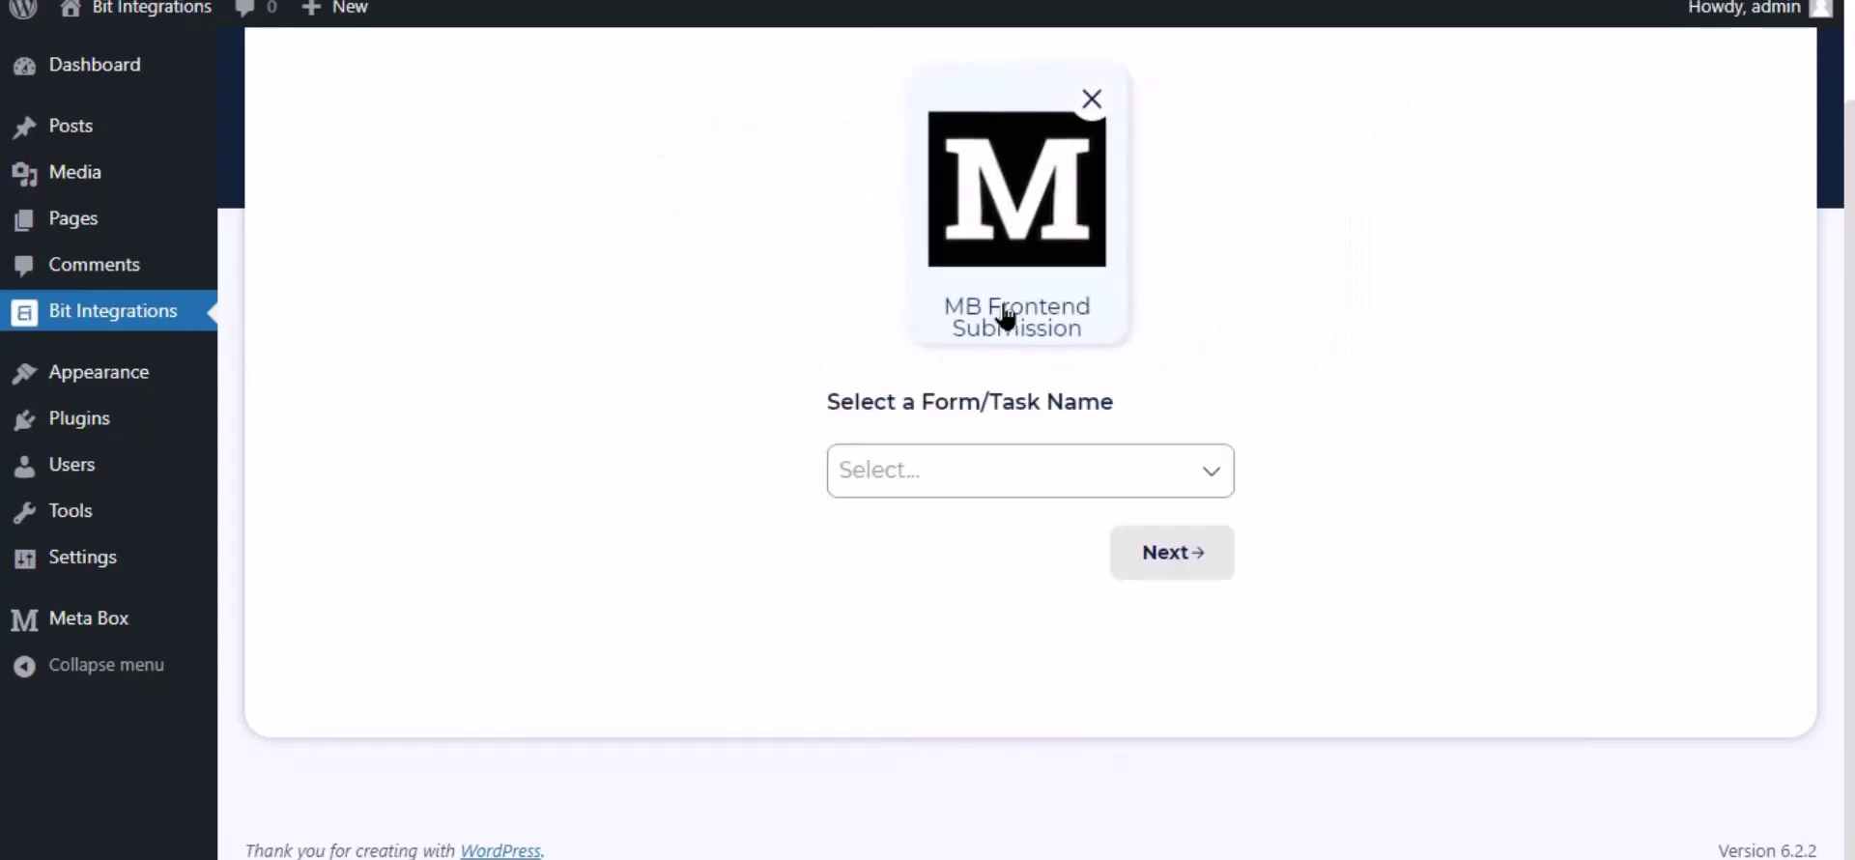
left_click(915, 473)
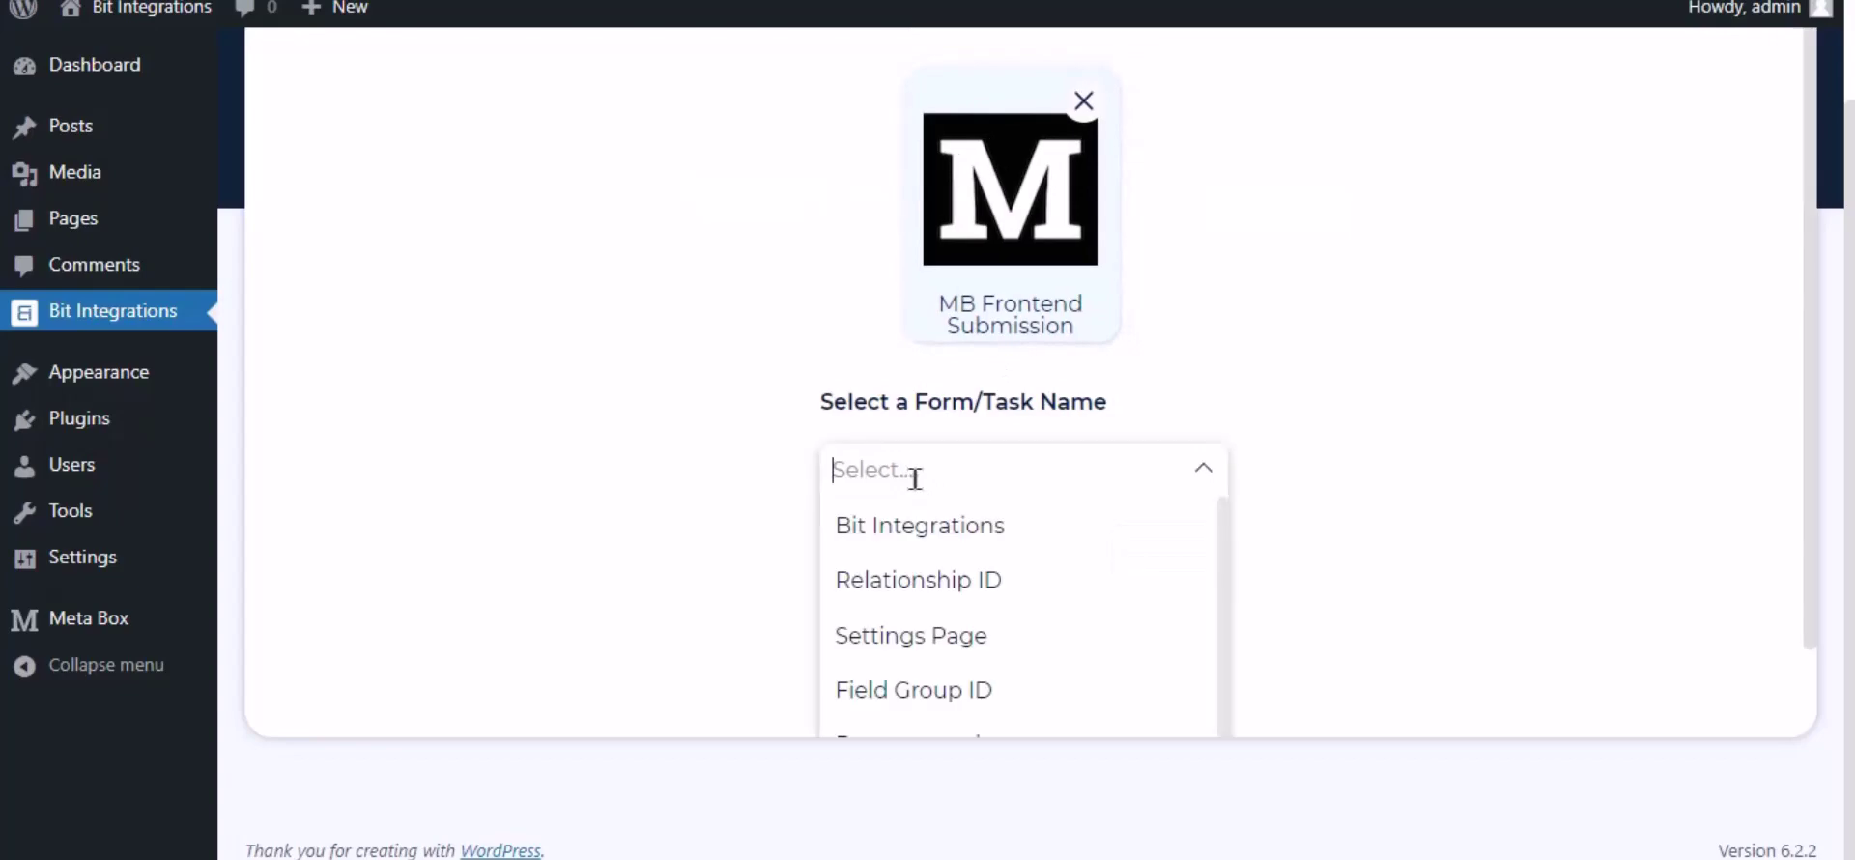
left_click(942, 531)
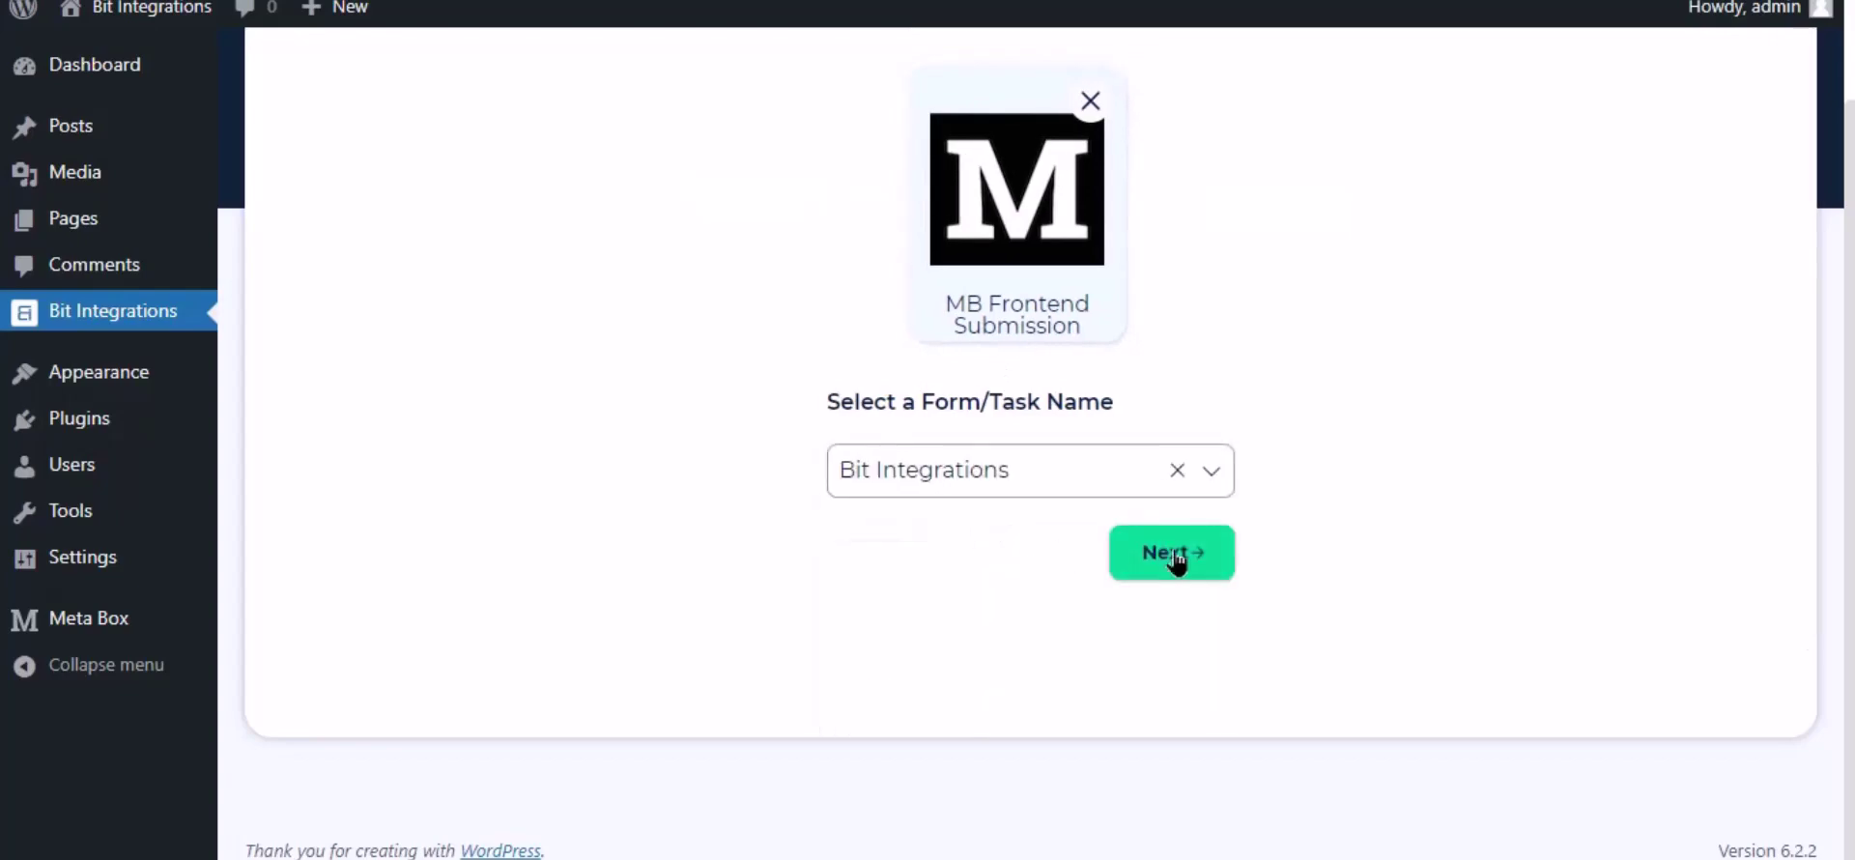
left_click(1171, 553)
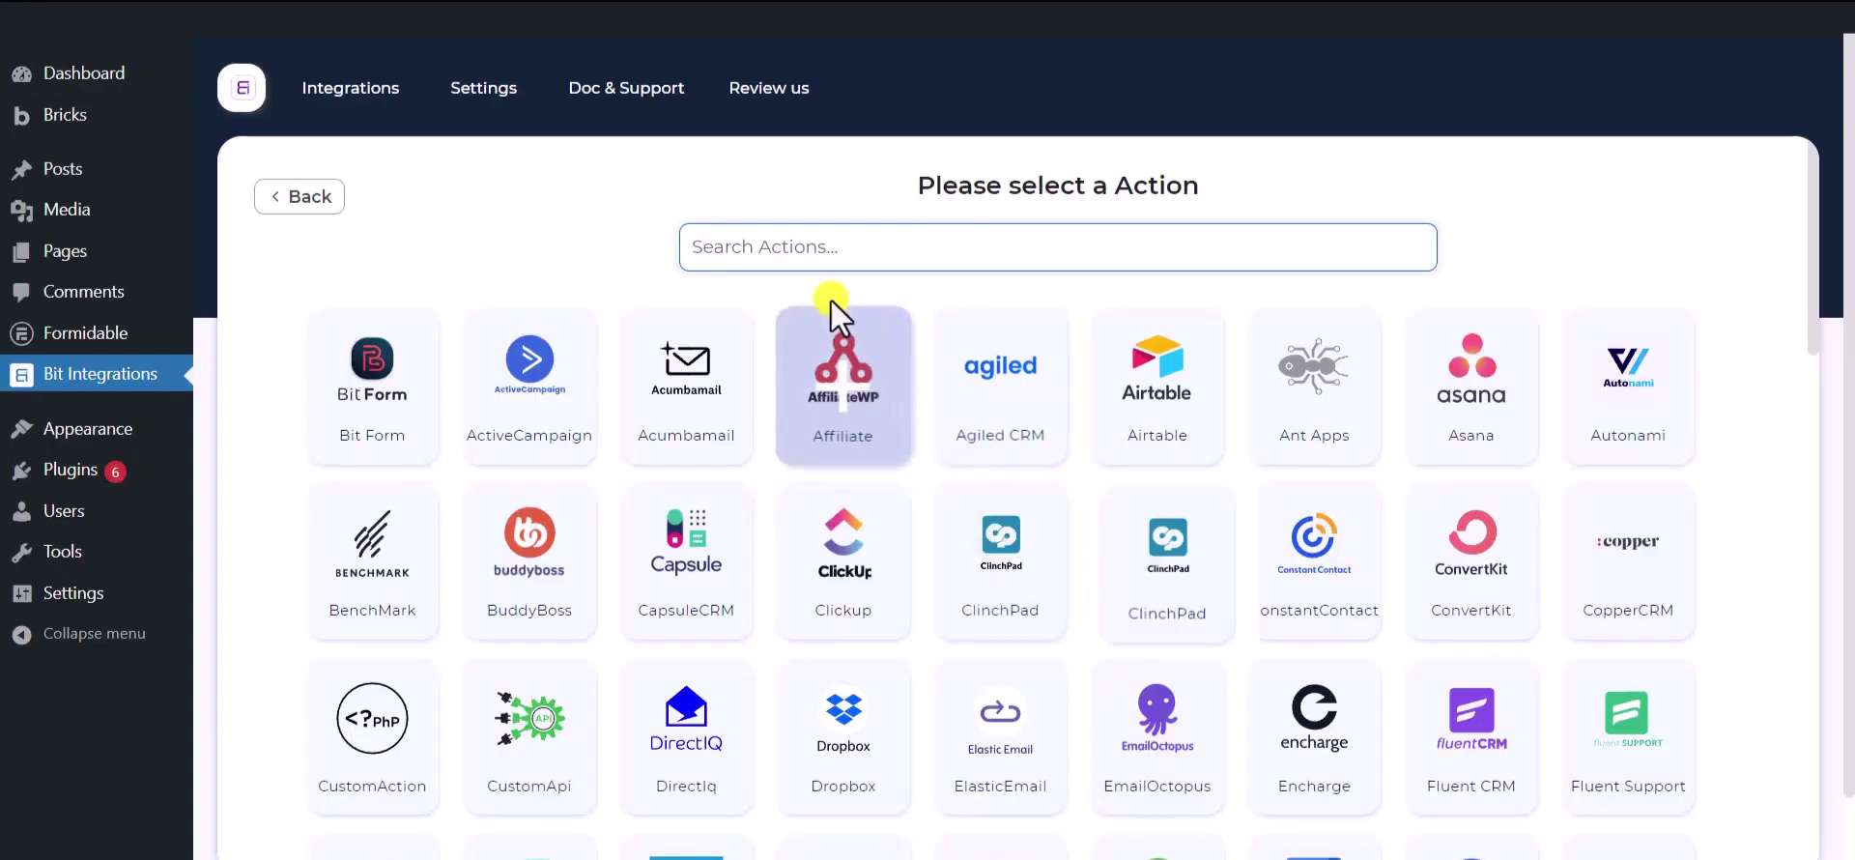
- Search for 'selzy' and choose Selzy as the integration's action
left_click(834, 243)
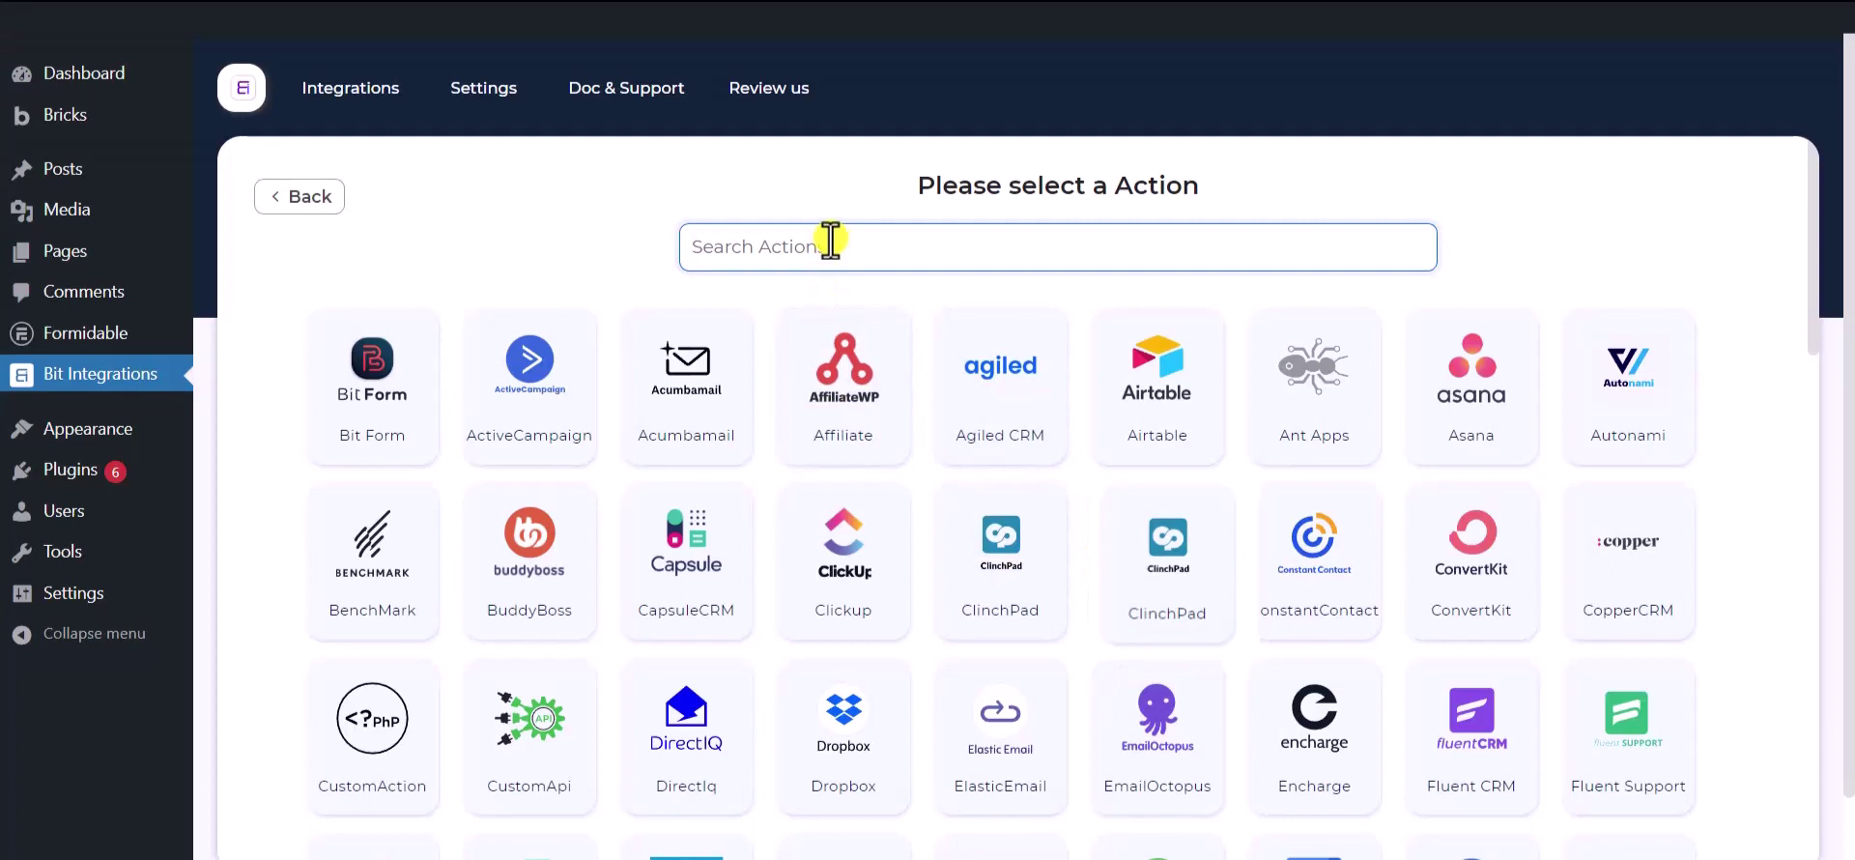
type("sel")
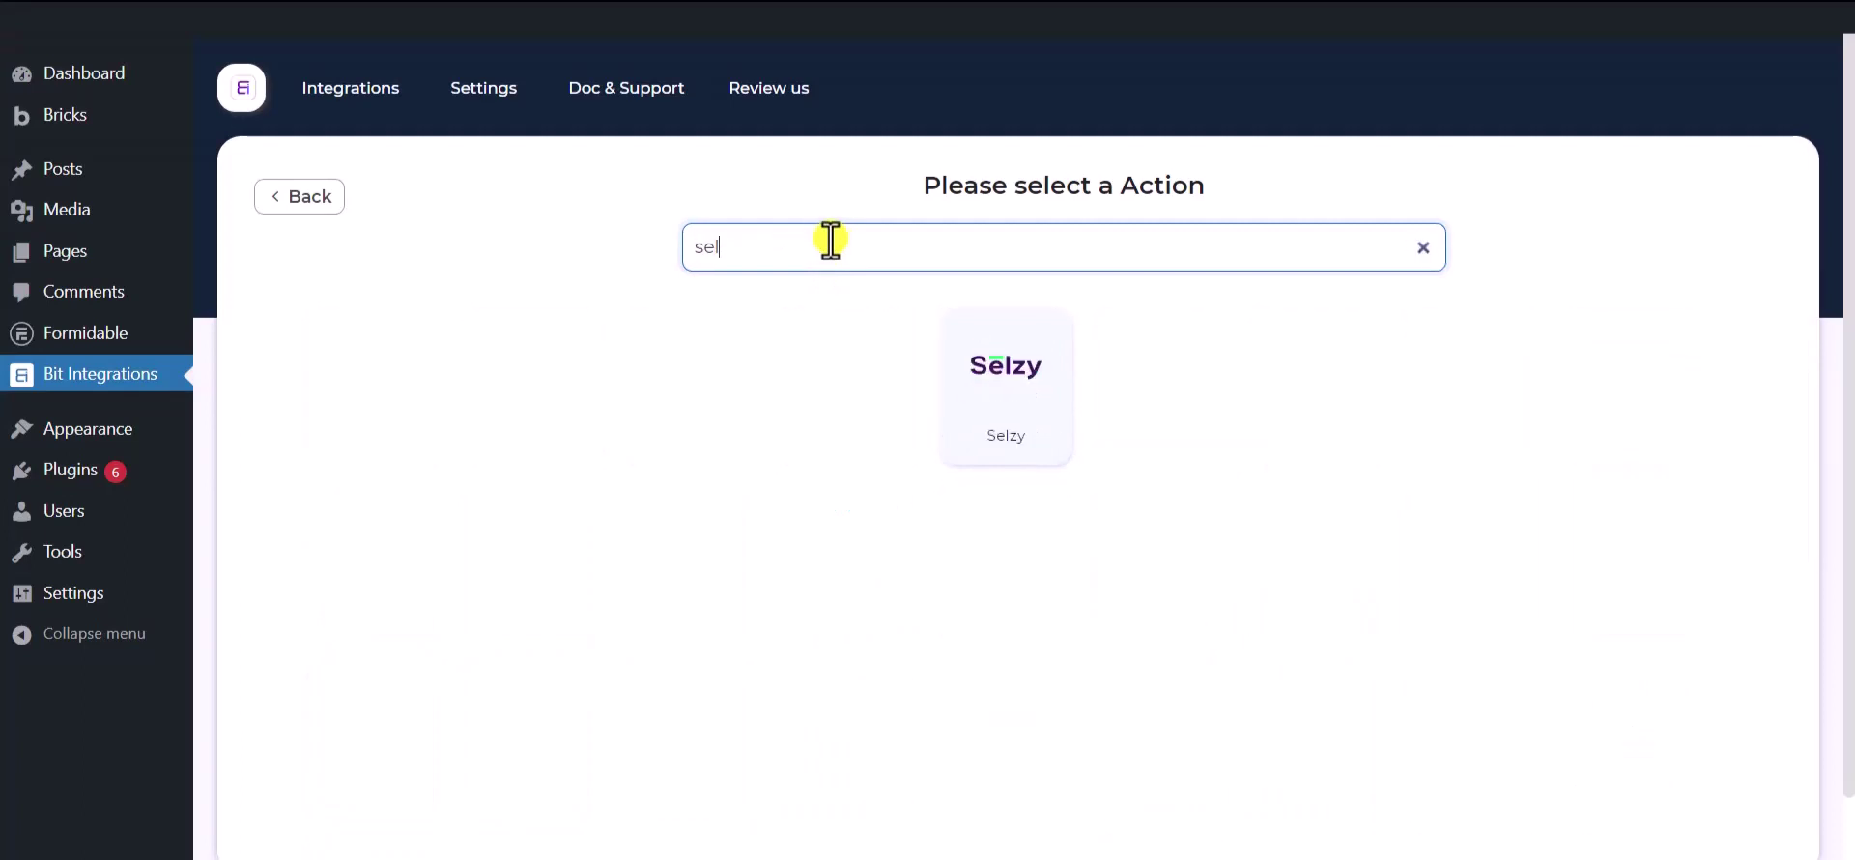
type("zy")
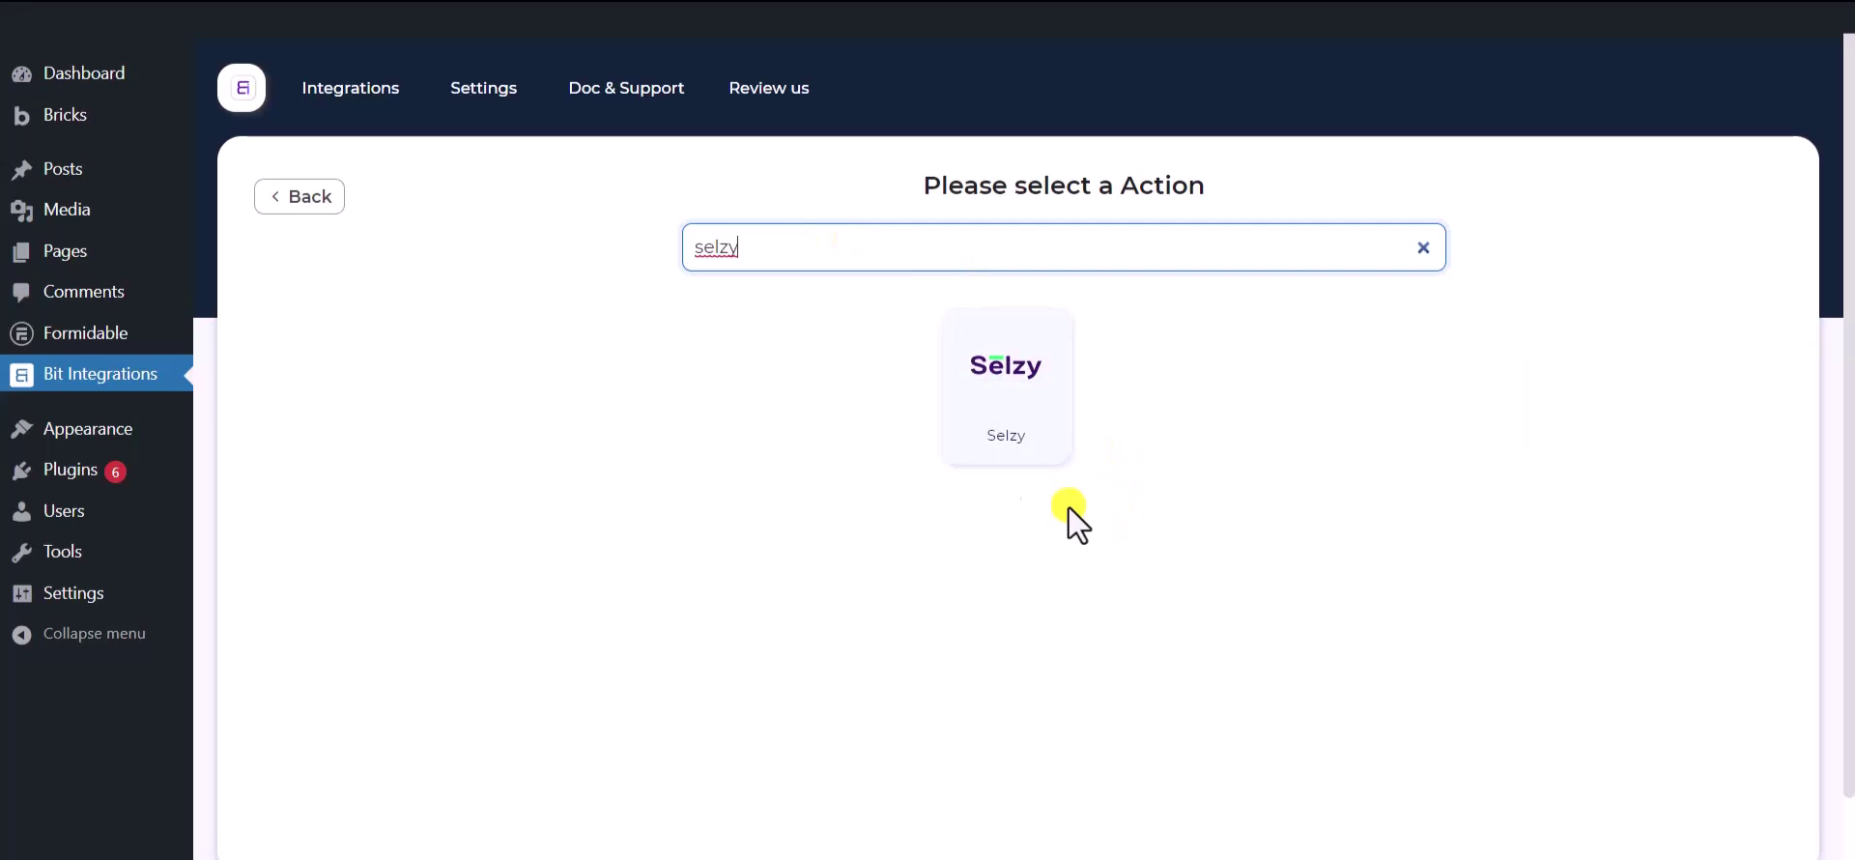
left_click(1005, 397)
- Keep the integration name as 'Selzy' and locate the API key field
left_click(480, 385)
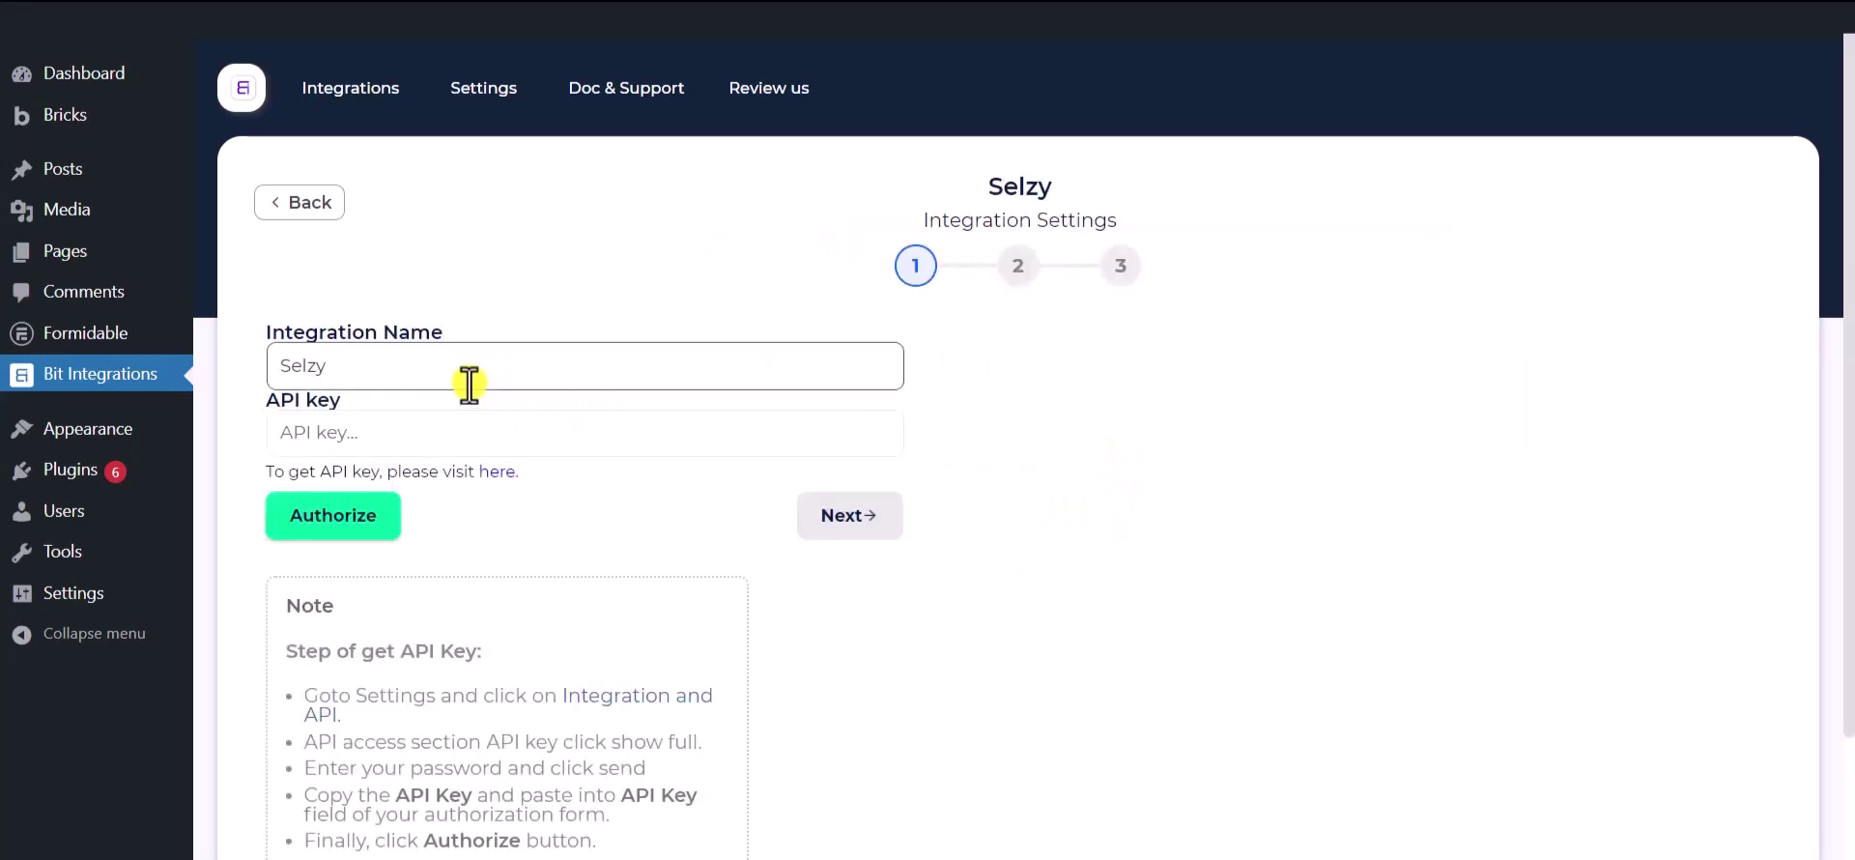
double_click(449, 363)
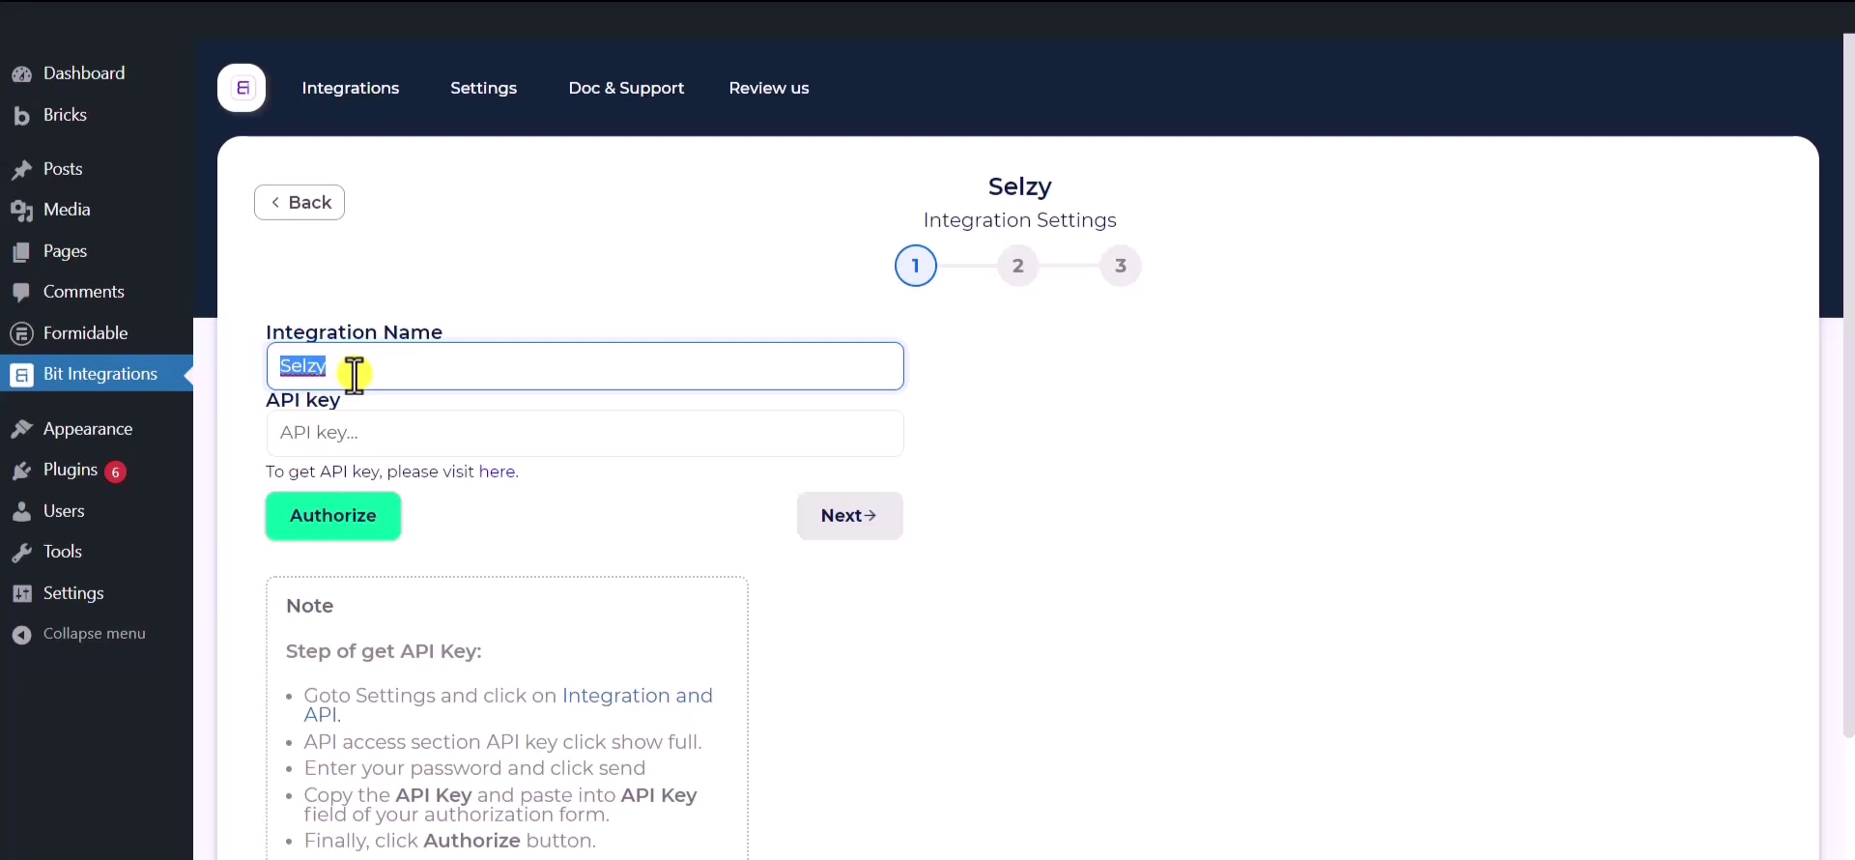
scroll(355, 375, "down", 1)
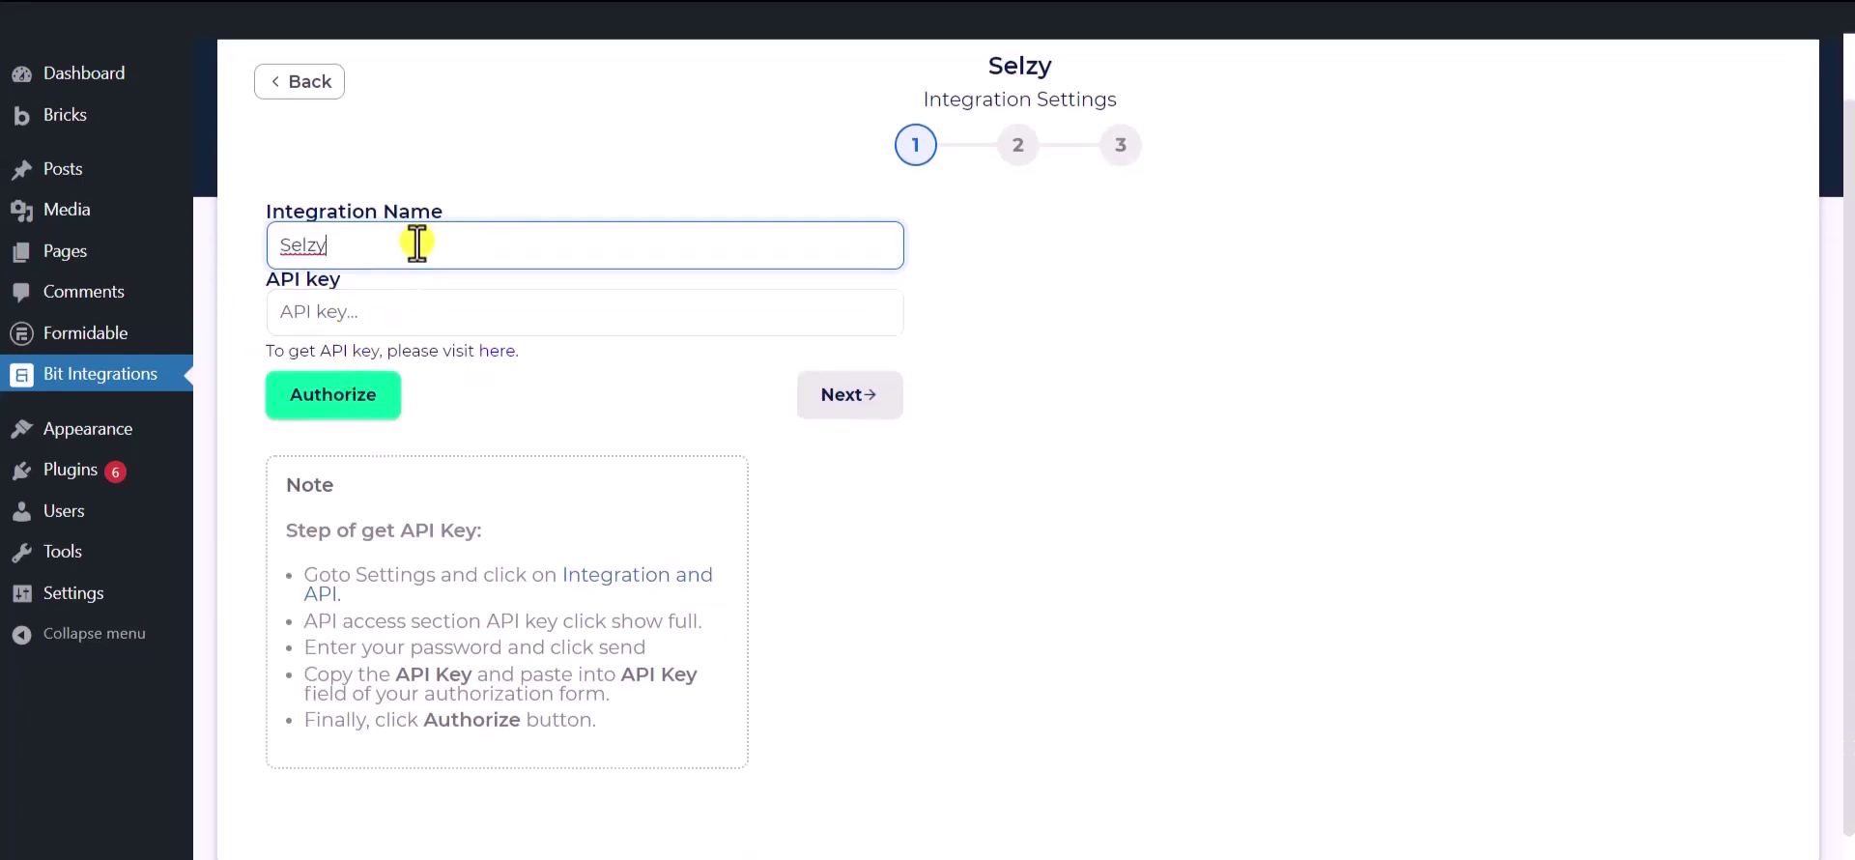
left_click(495, 421)
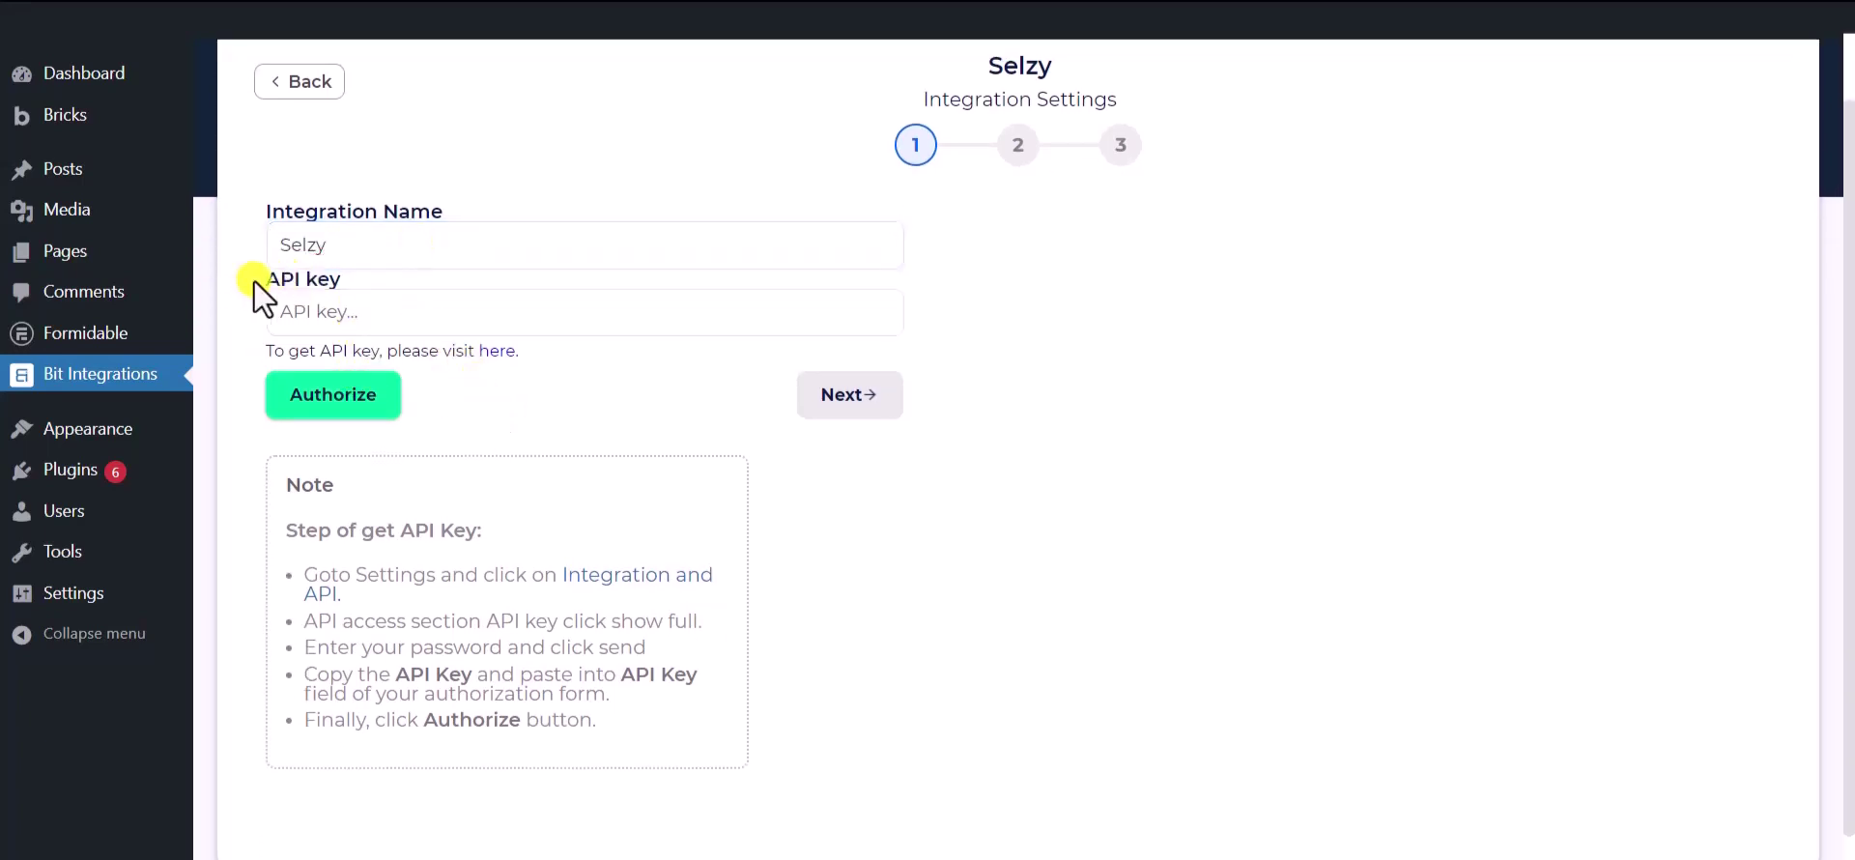
left_click_drag(255, 281, 340, 279)
- Reveal the full Selzy API key by submitting the account password, then select the key
left_click(514, 409)
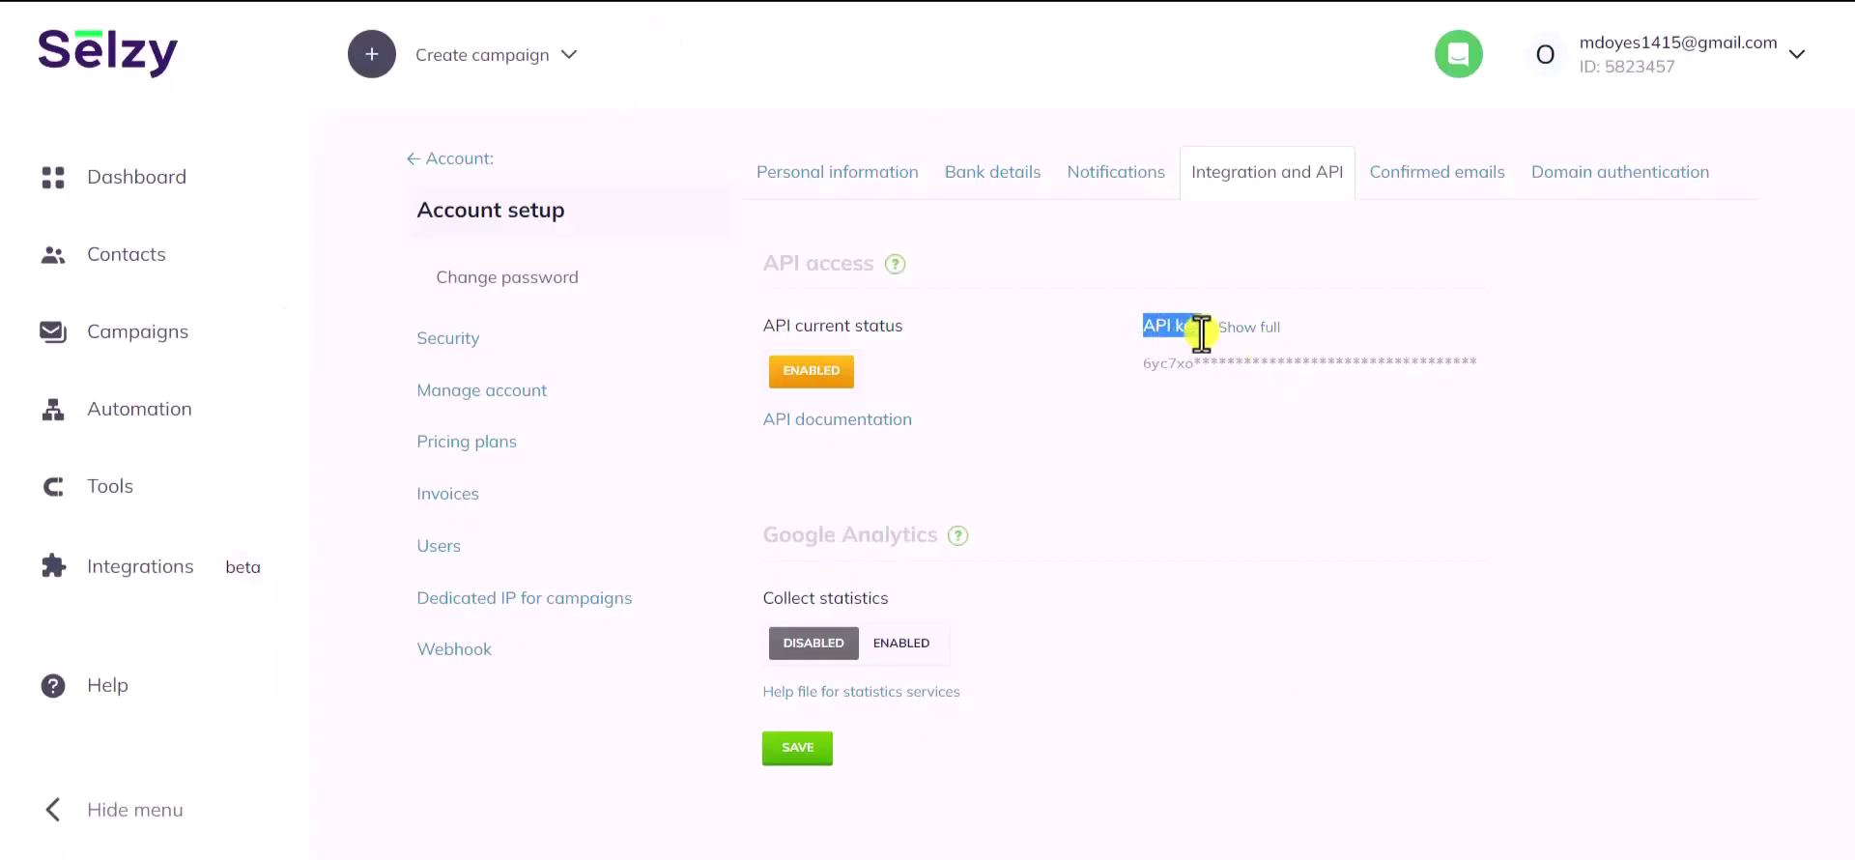
left_click_drag(1200, 335, 1250, 330)
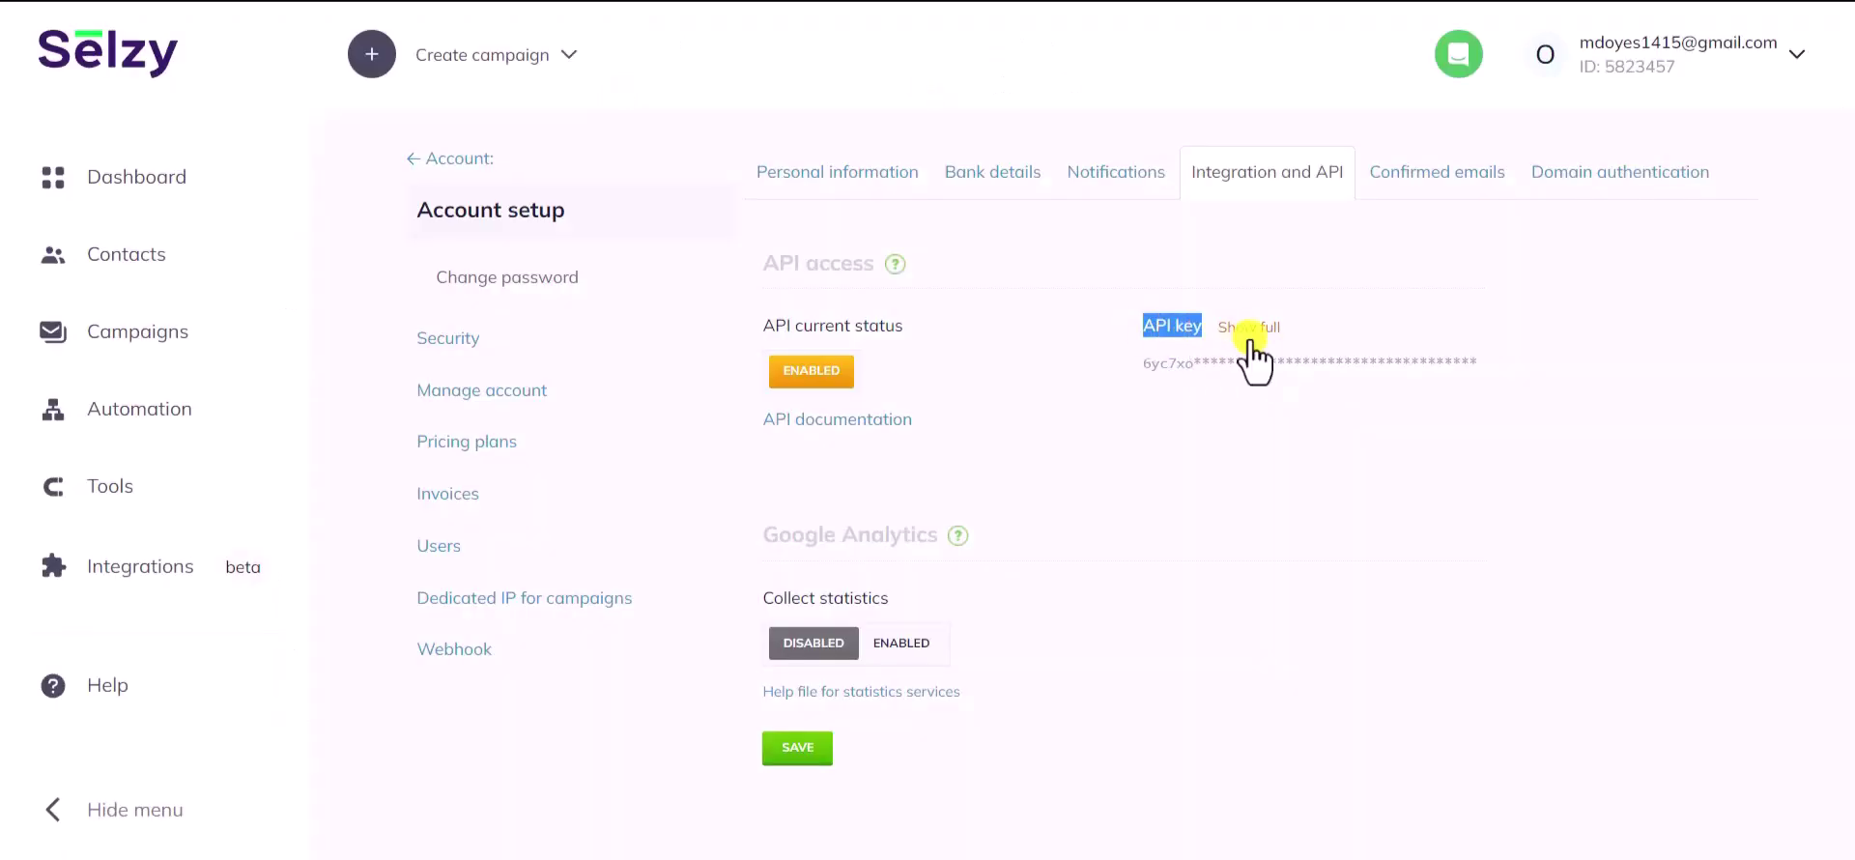
left_click(1256, 333)
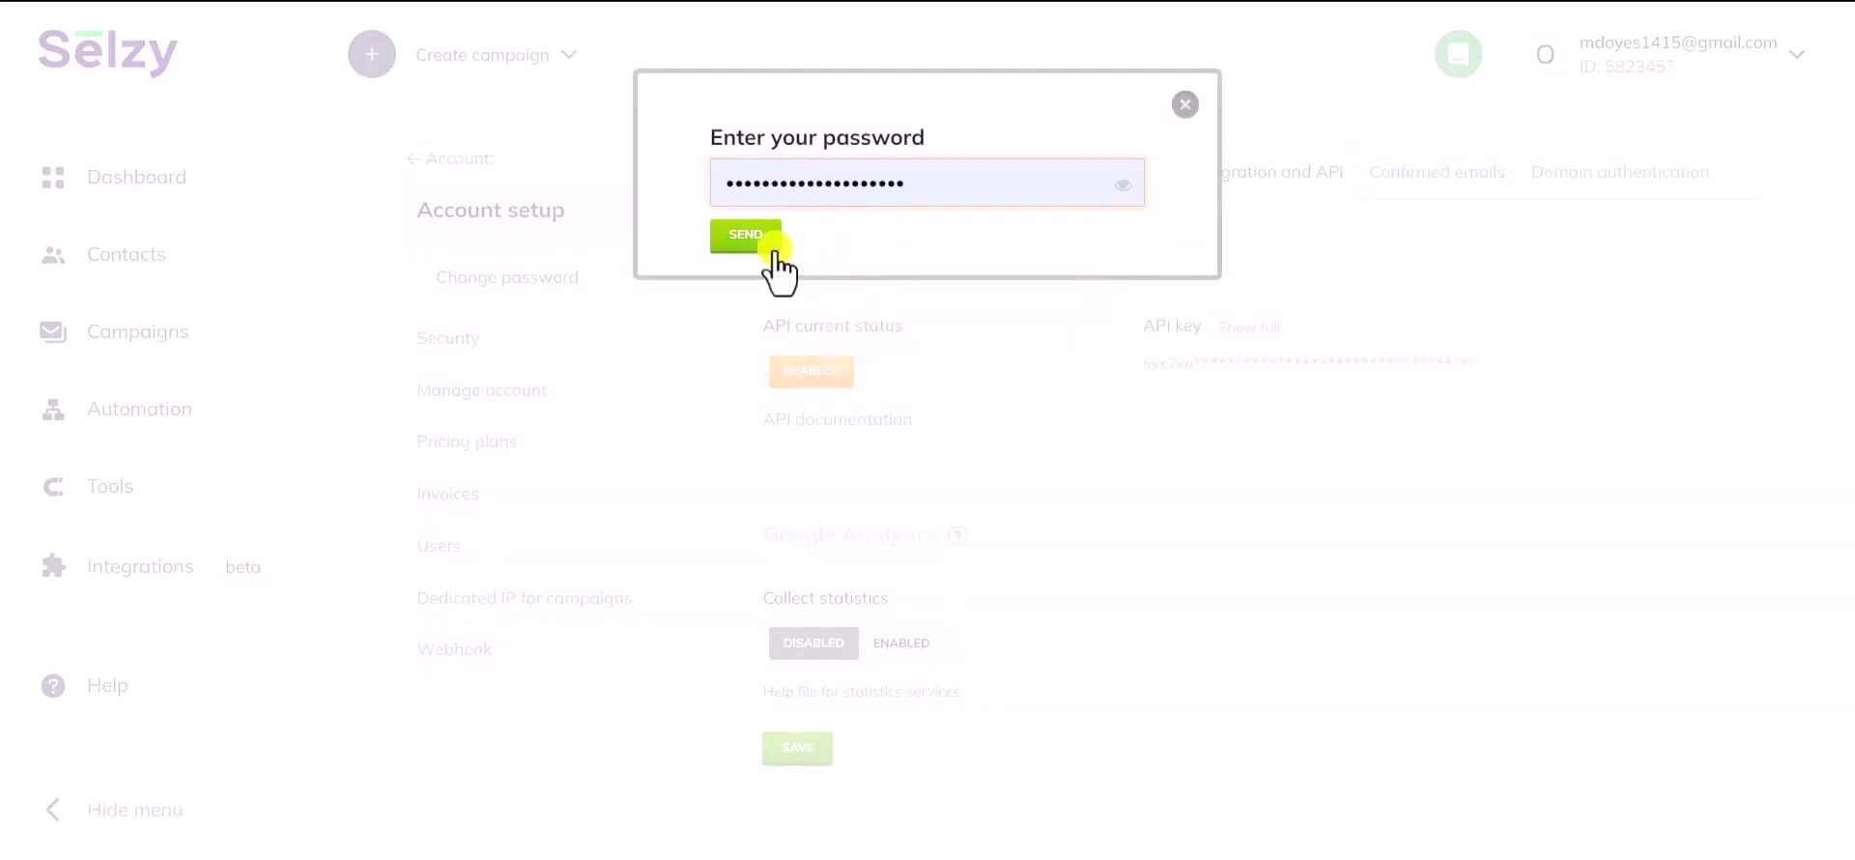
left_click(749, 236)
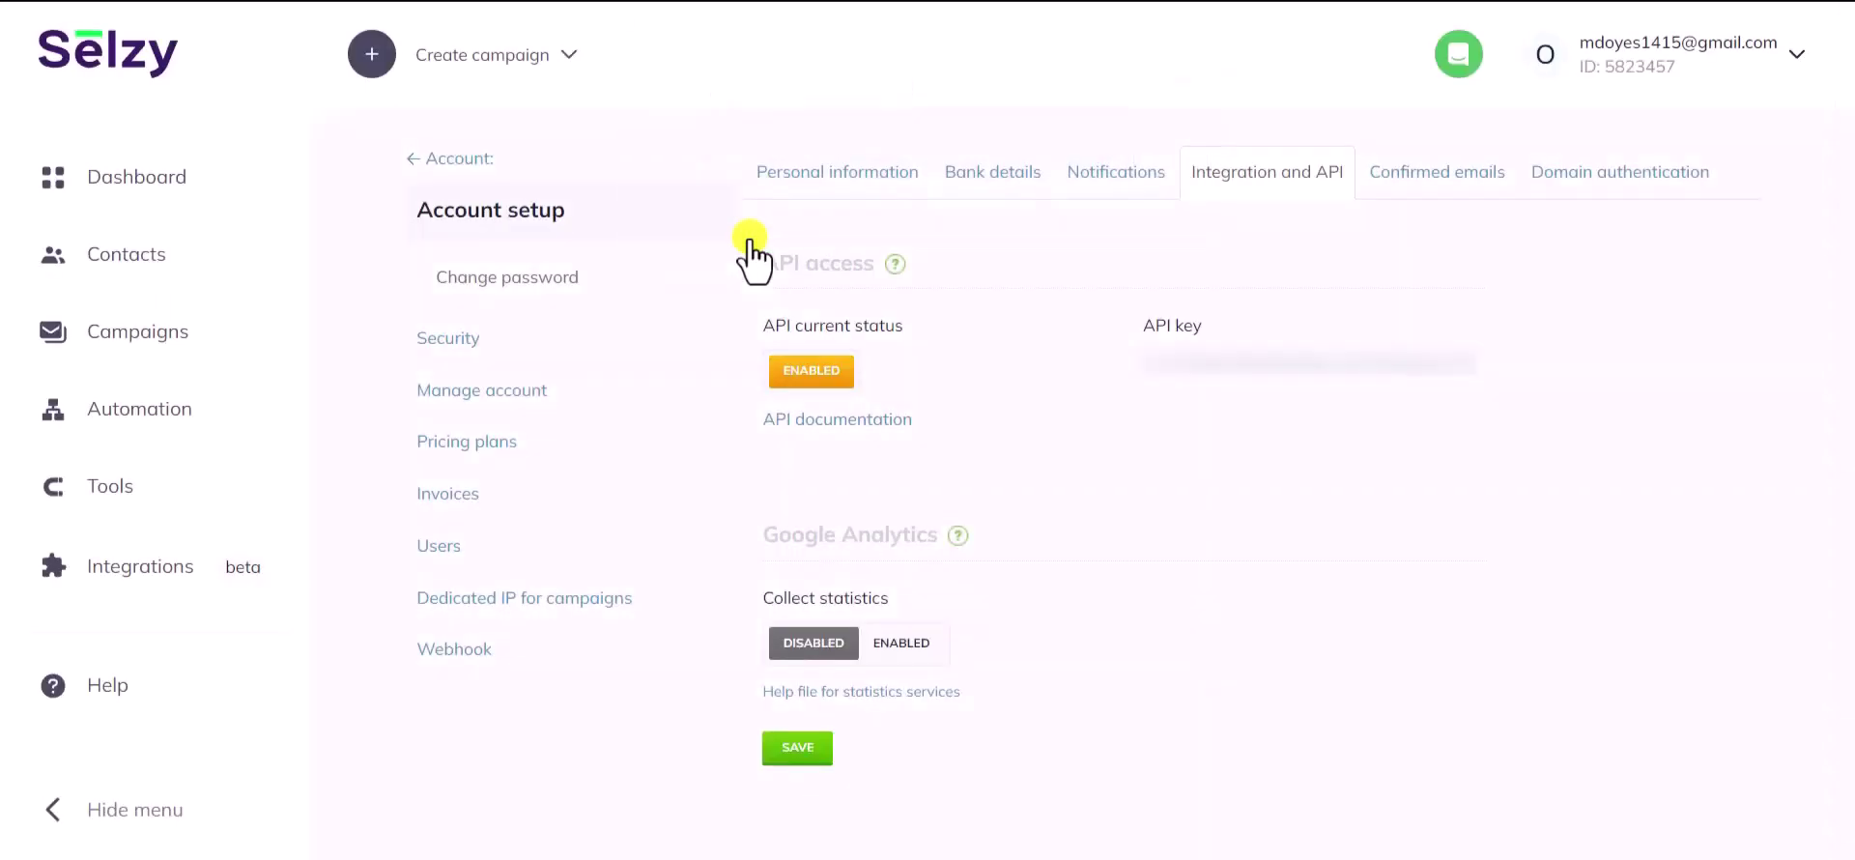
double_click(1281, 360)
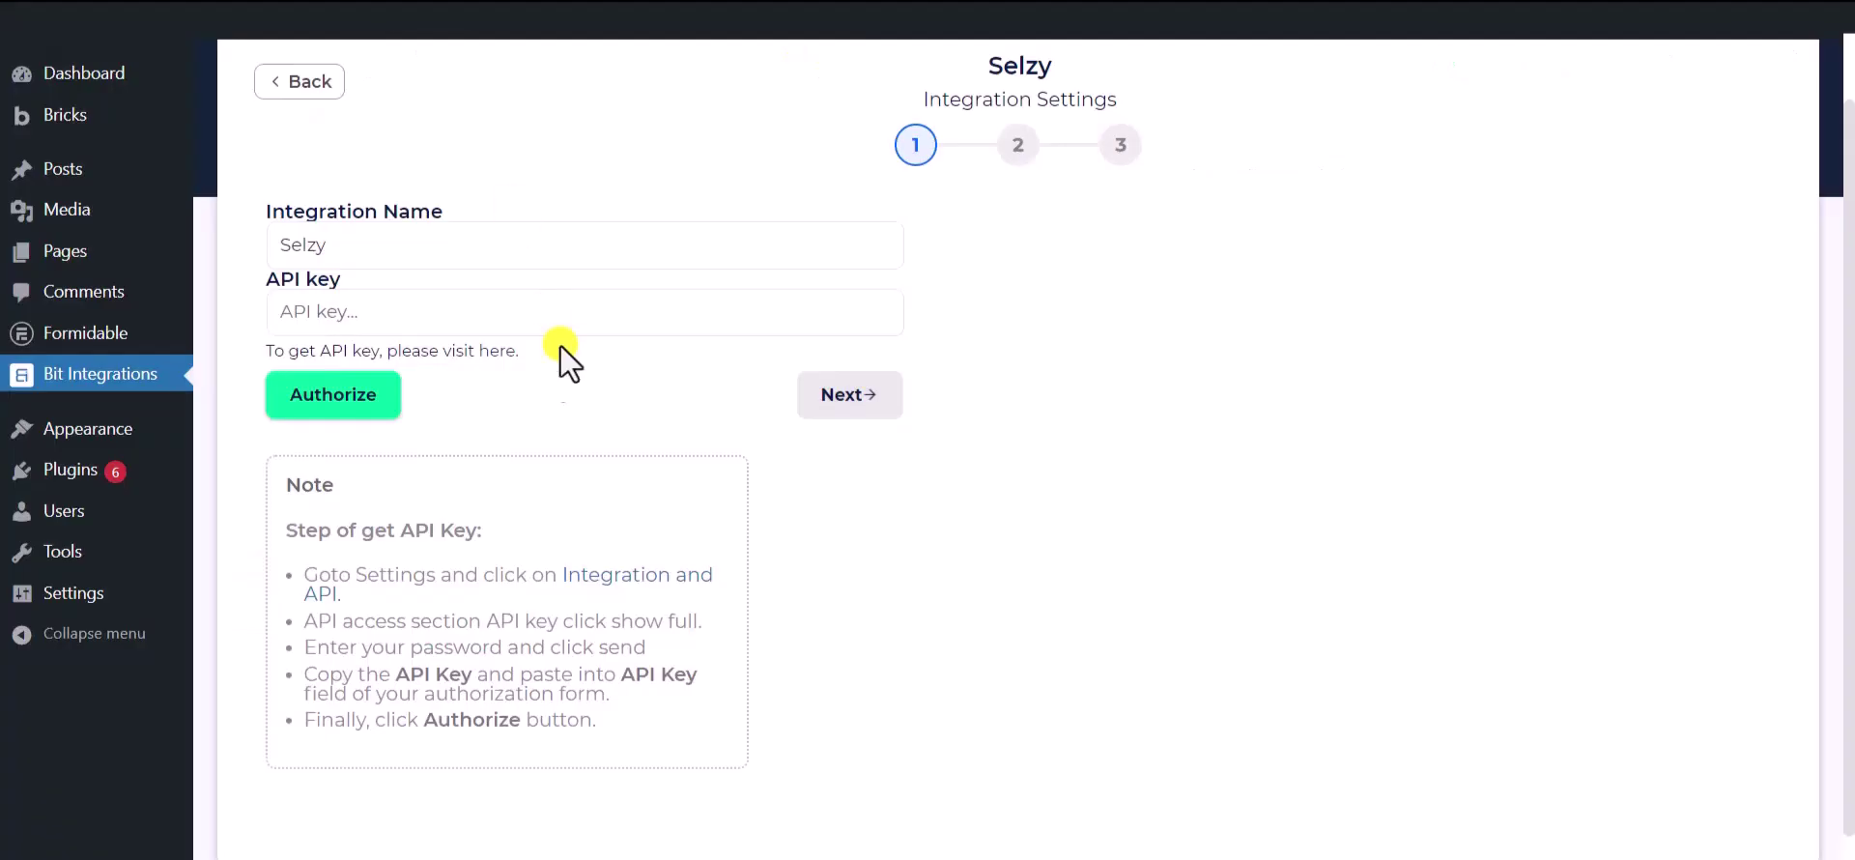
- Paste the Selzy API key into Bit Integrations and authorize the connection
left_click(536, 327)
key("ctrl+v")
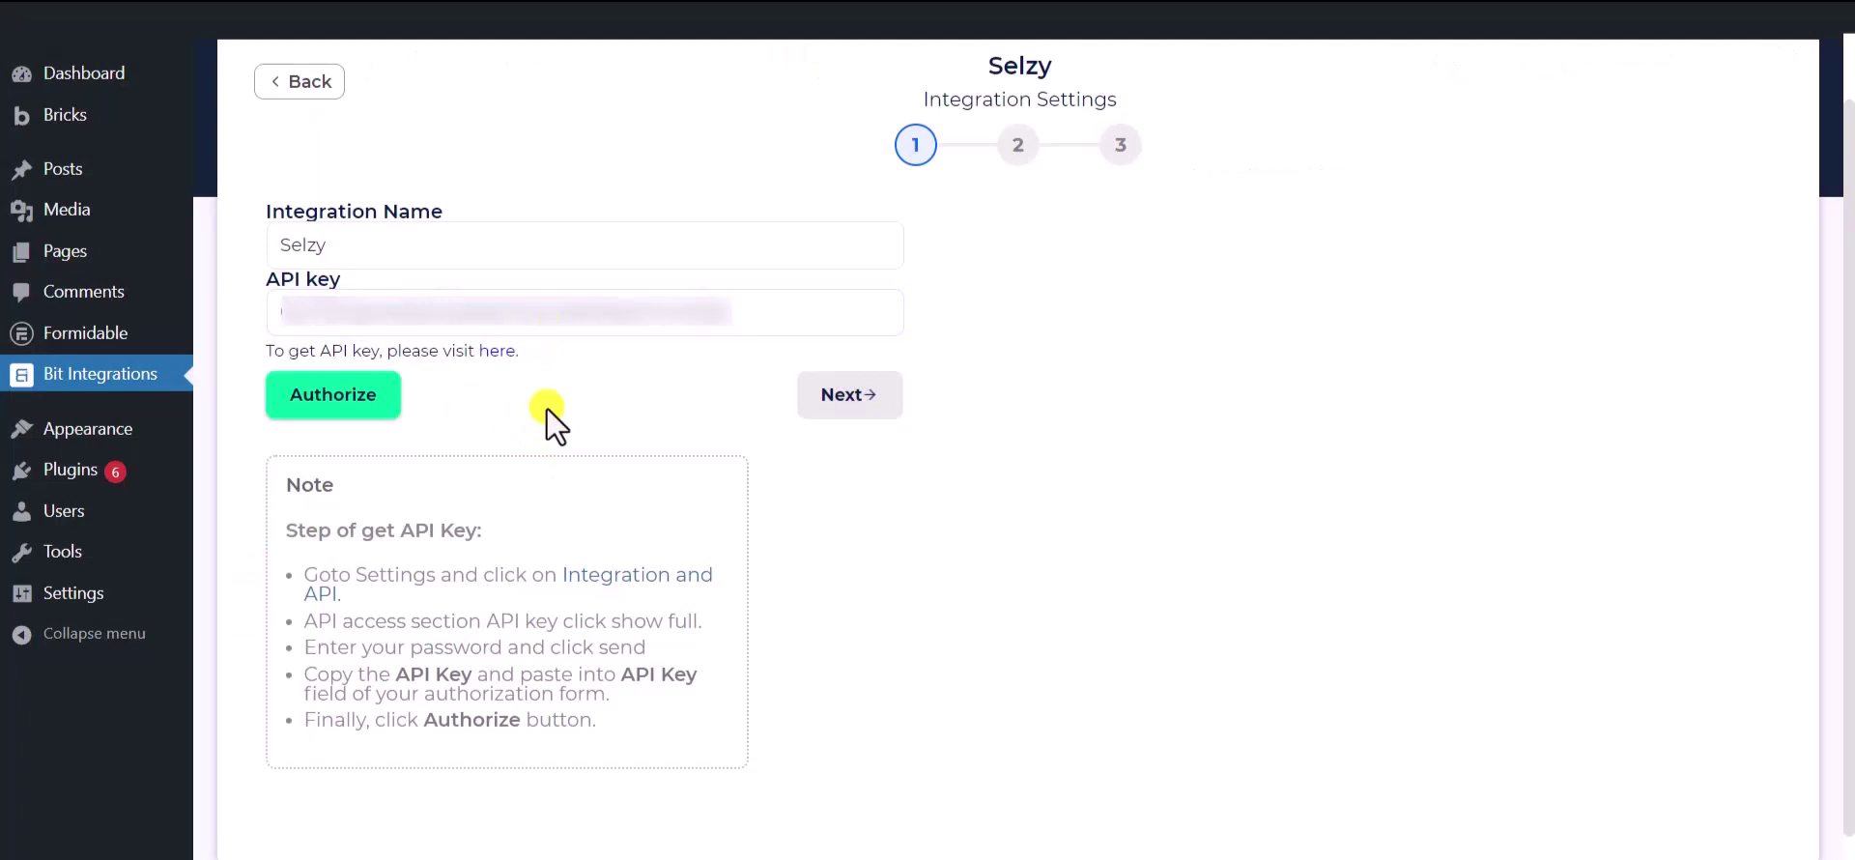
left_click(322, 396)
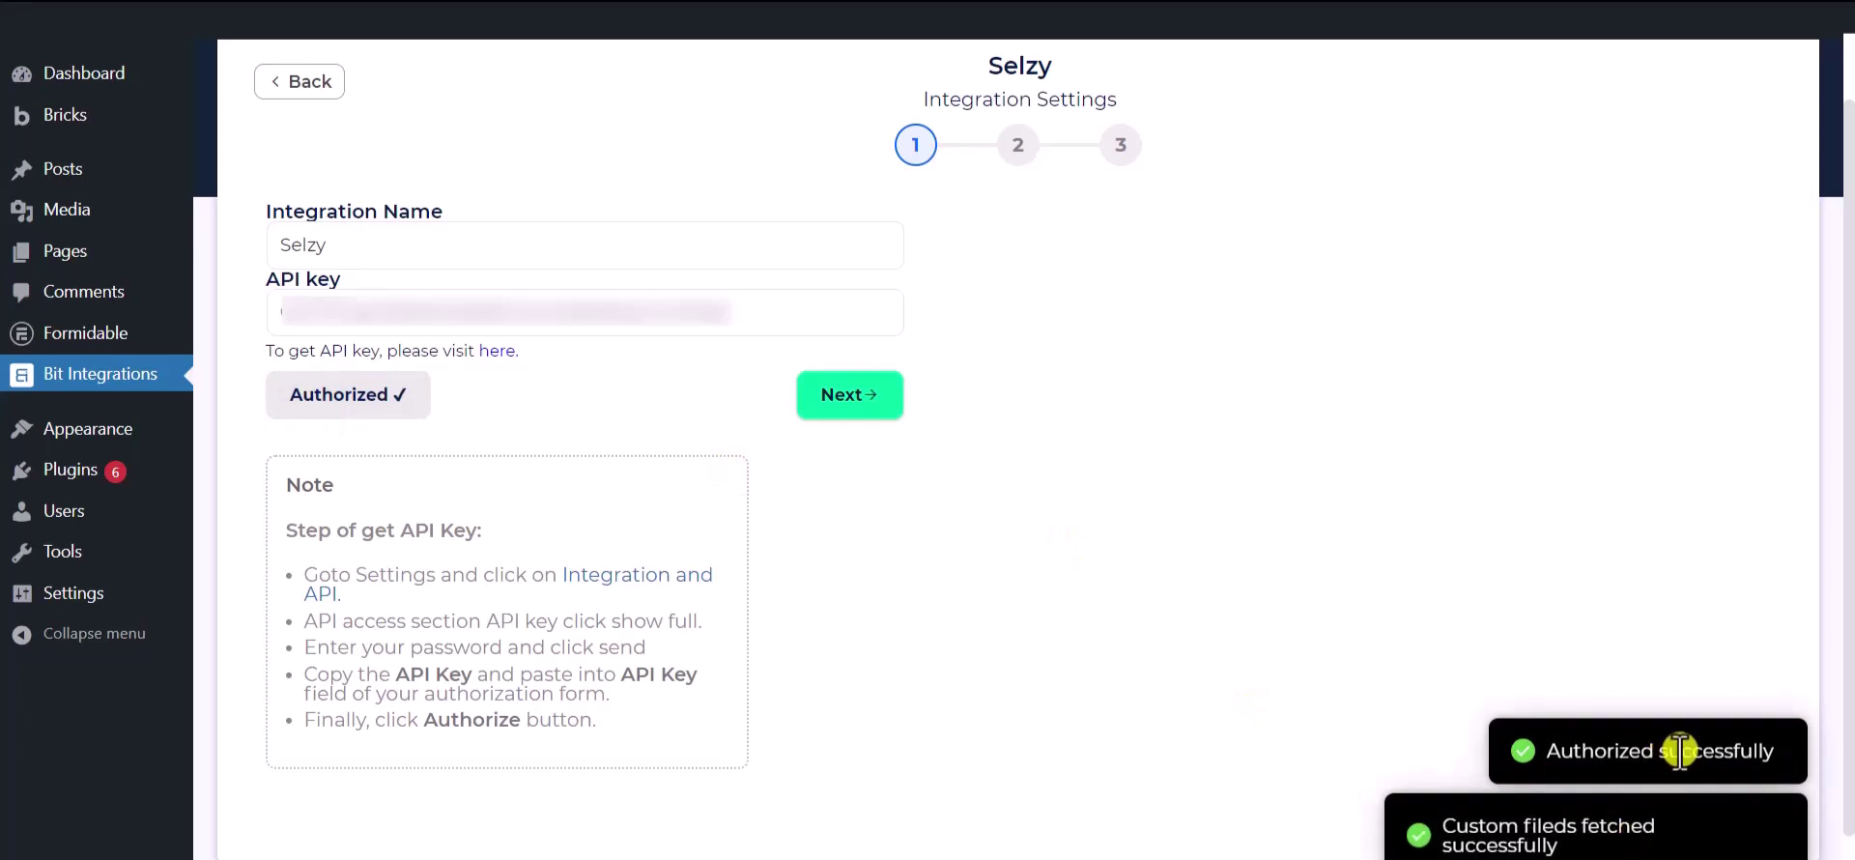
- Move to step 2 and set the Selzy action to Subscribe with the 'Bit Integrations' list
left_click(850, 399)
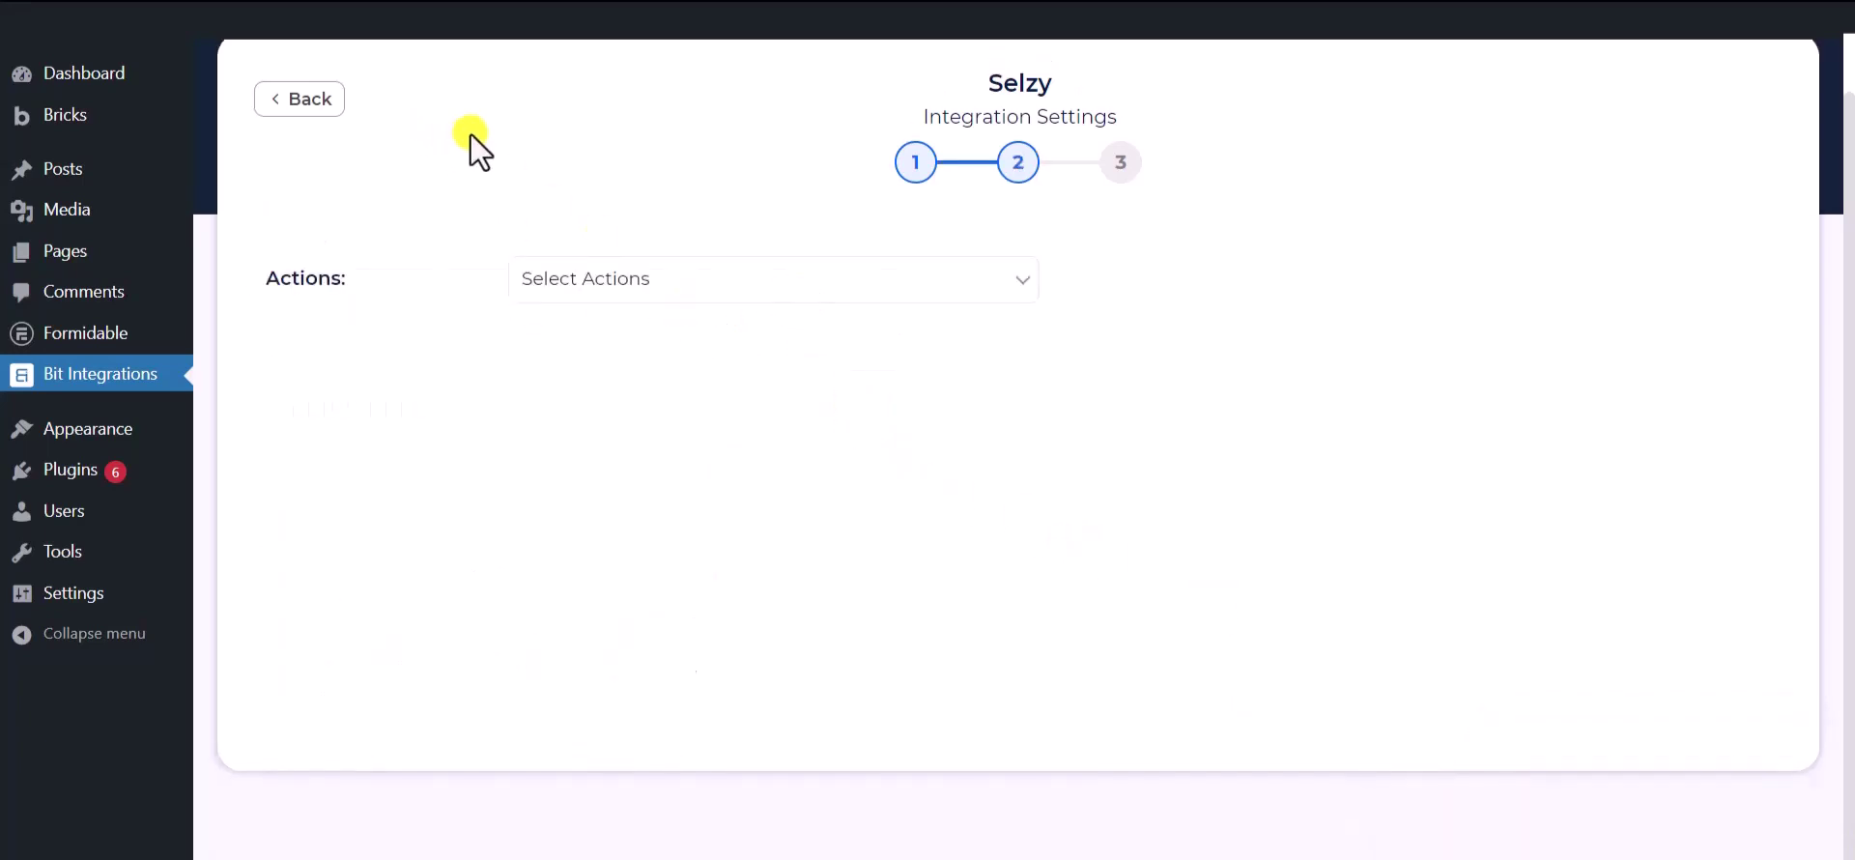
left_click(674, 278)
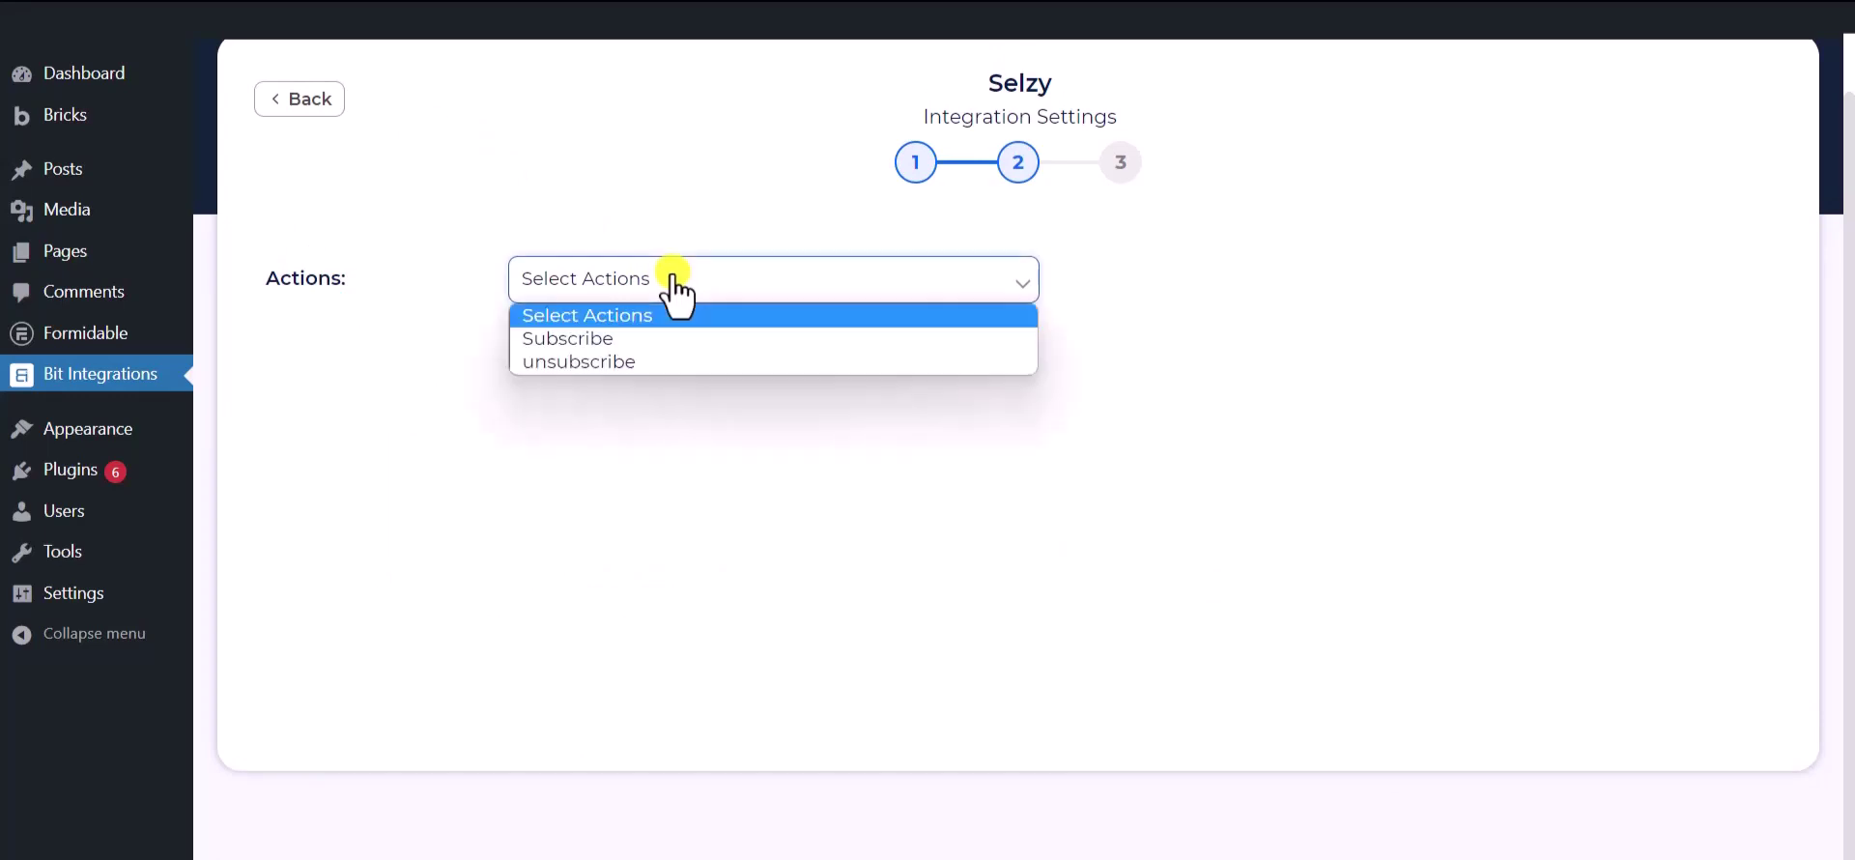
left_click(589, 340)
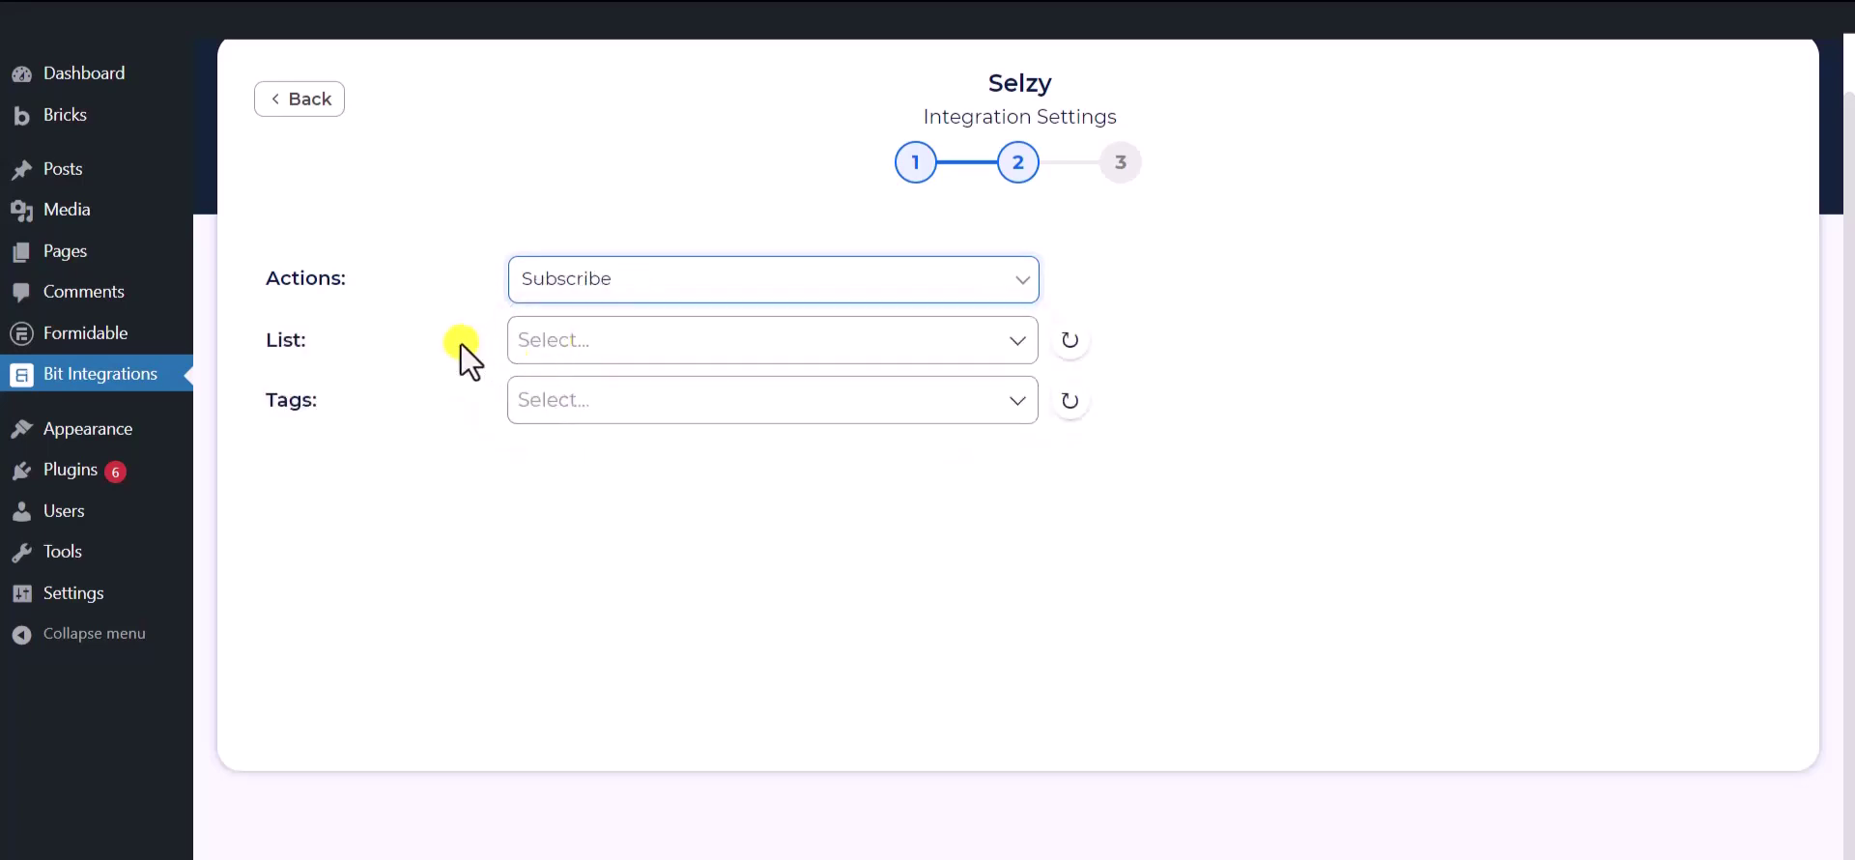
left_click(607, 340)
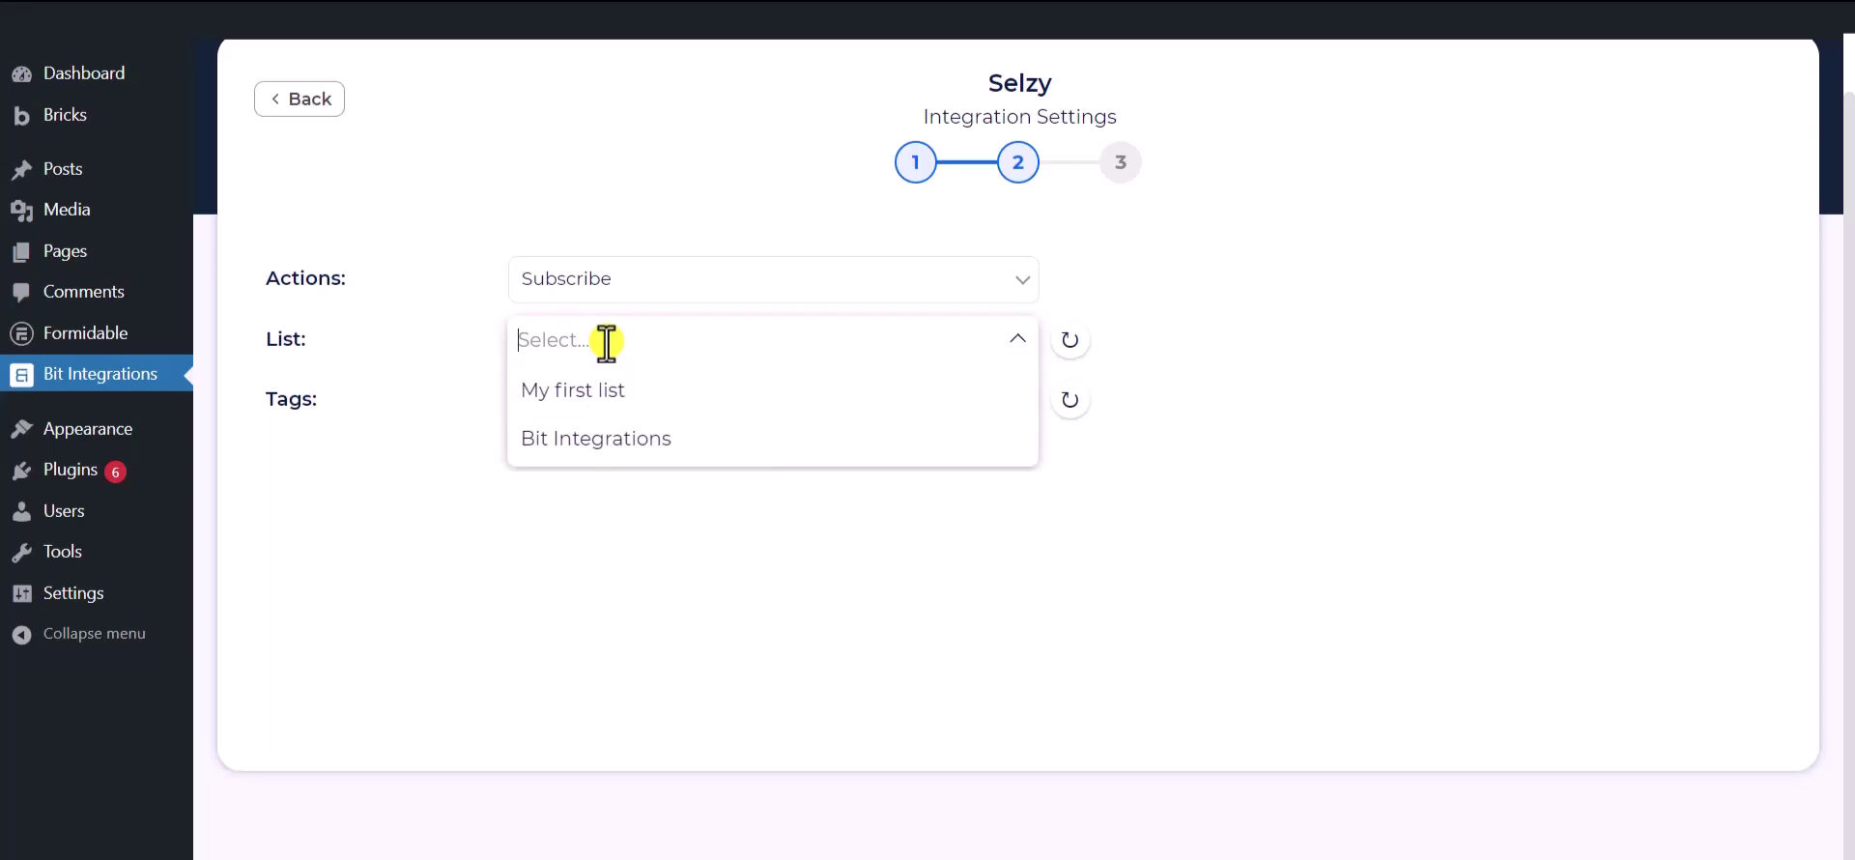
left_click(605, 437)
- Tag new subscribers with Tag - 1, Tag - 2 and Tag - 3
left_click(380, 423)
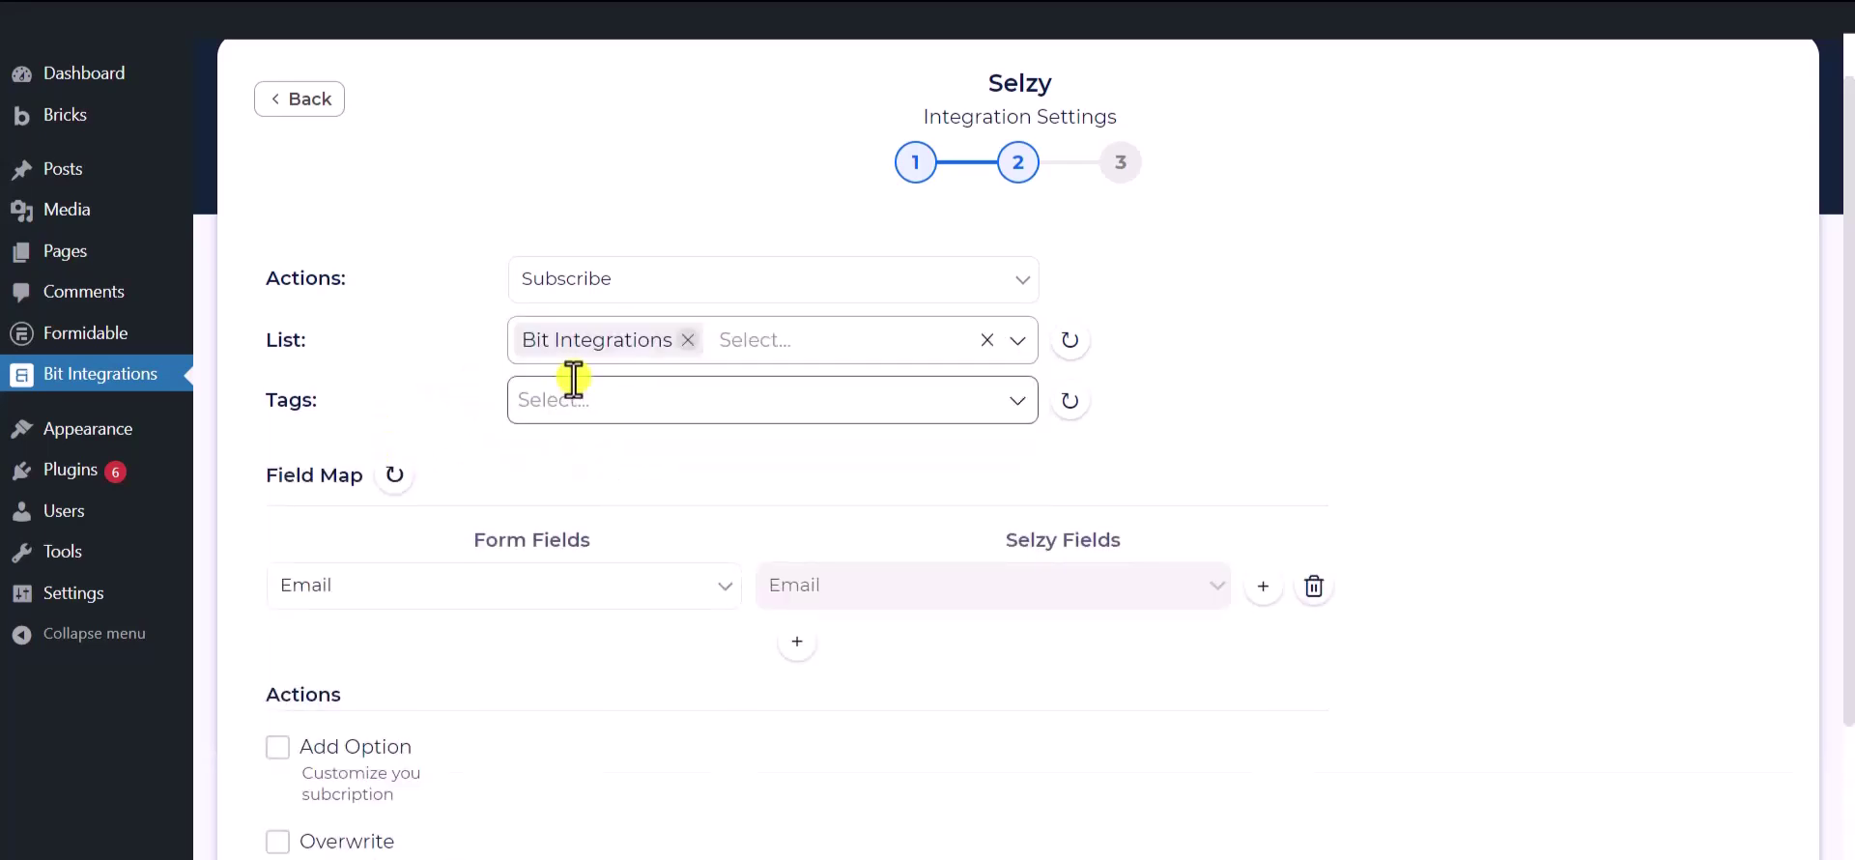
left_click(676, 399)
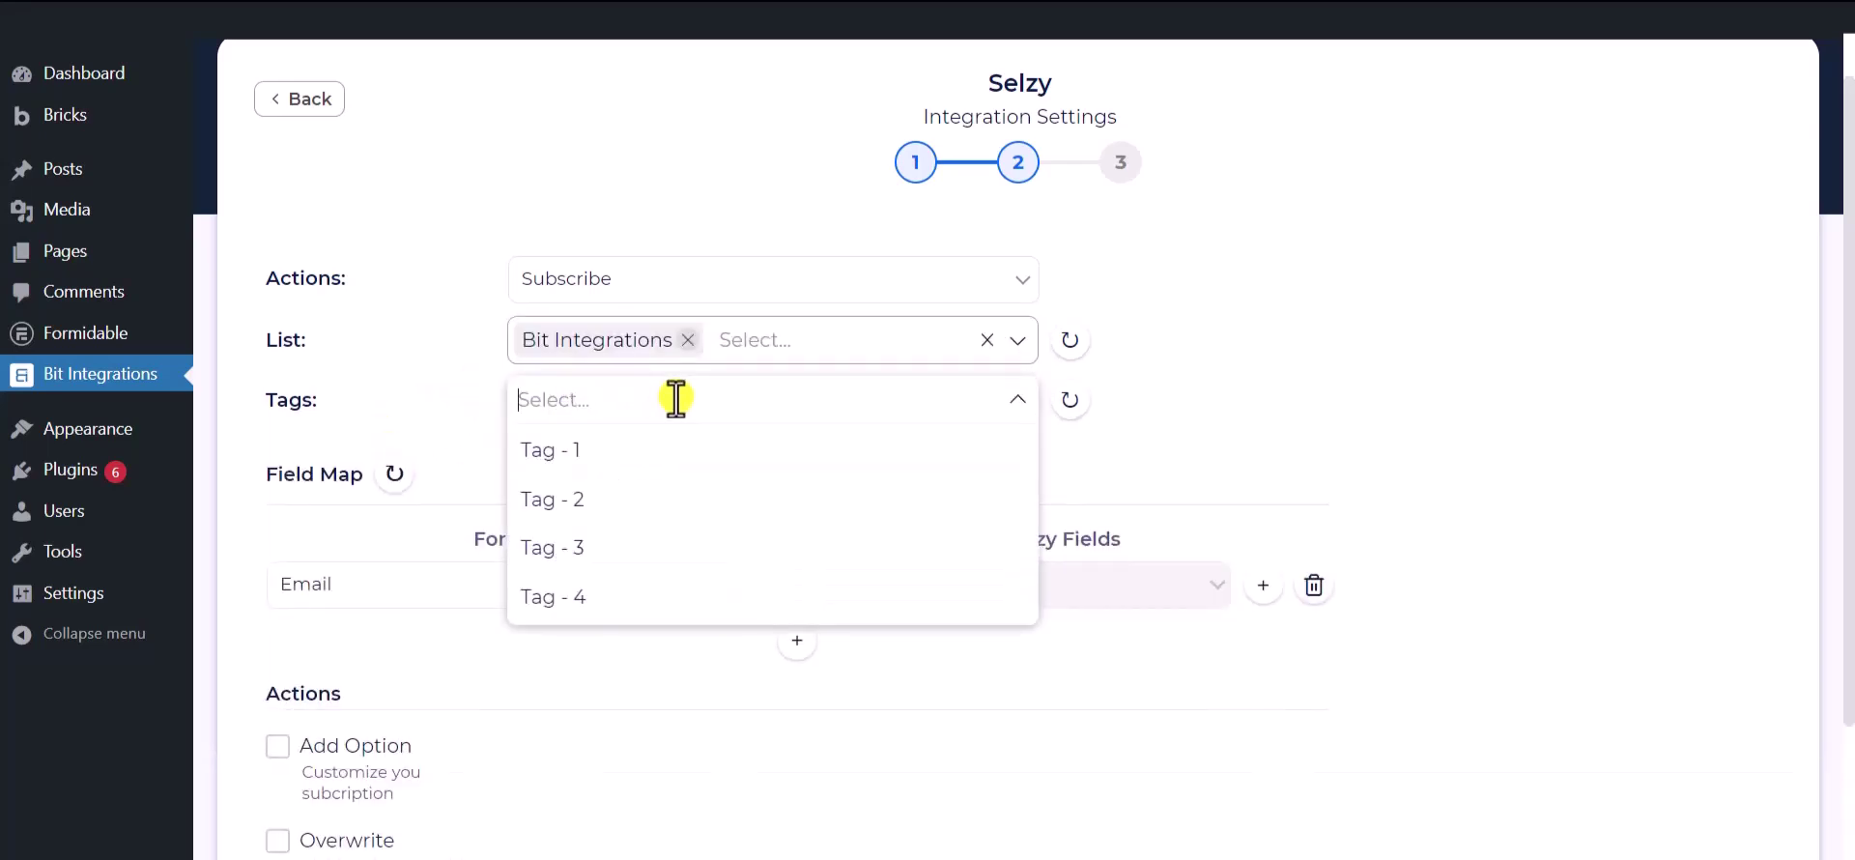
left_click(568, 454)
left_click(576, 501)
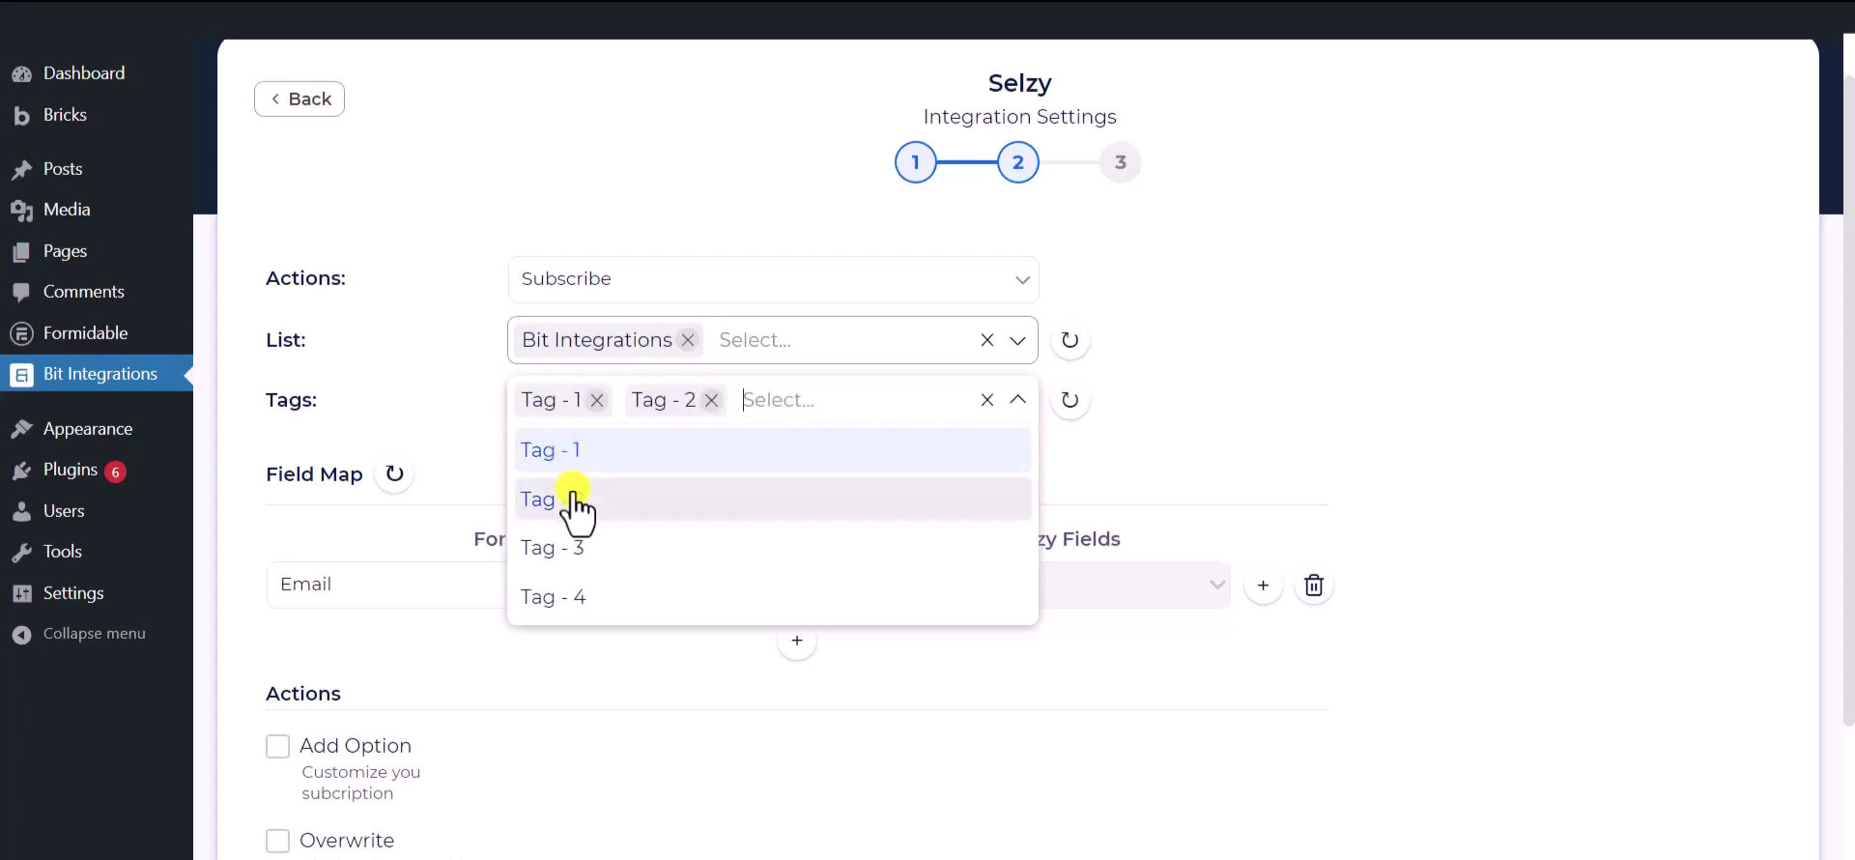
left_click(580, 541)
left_click(423, 379)
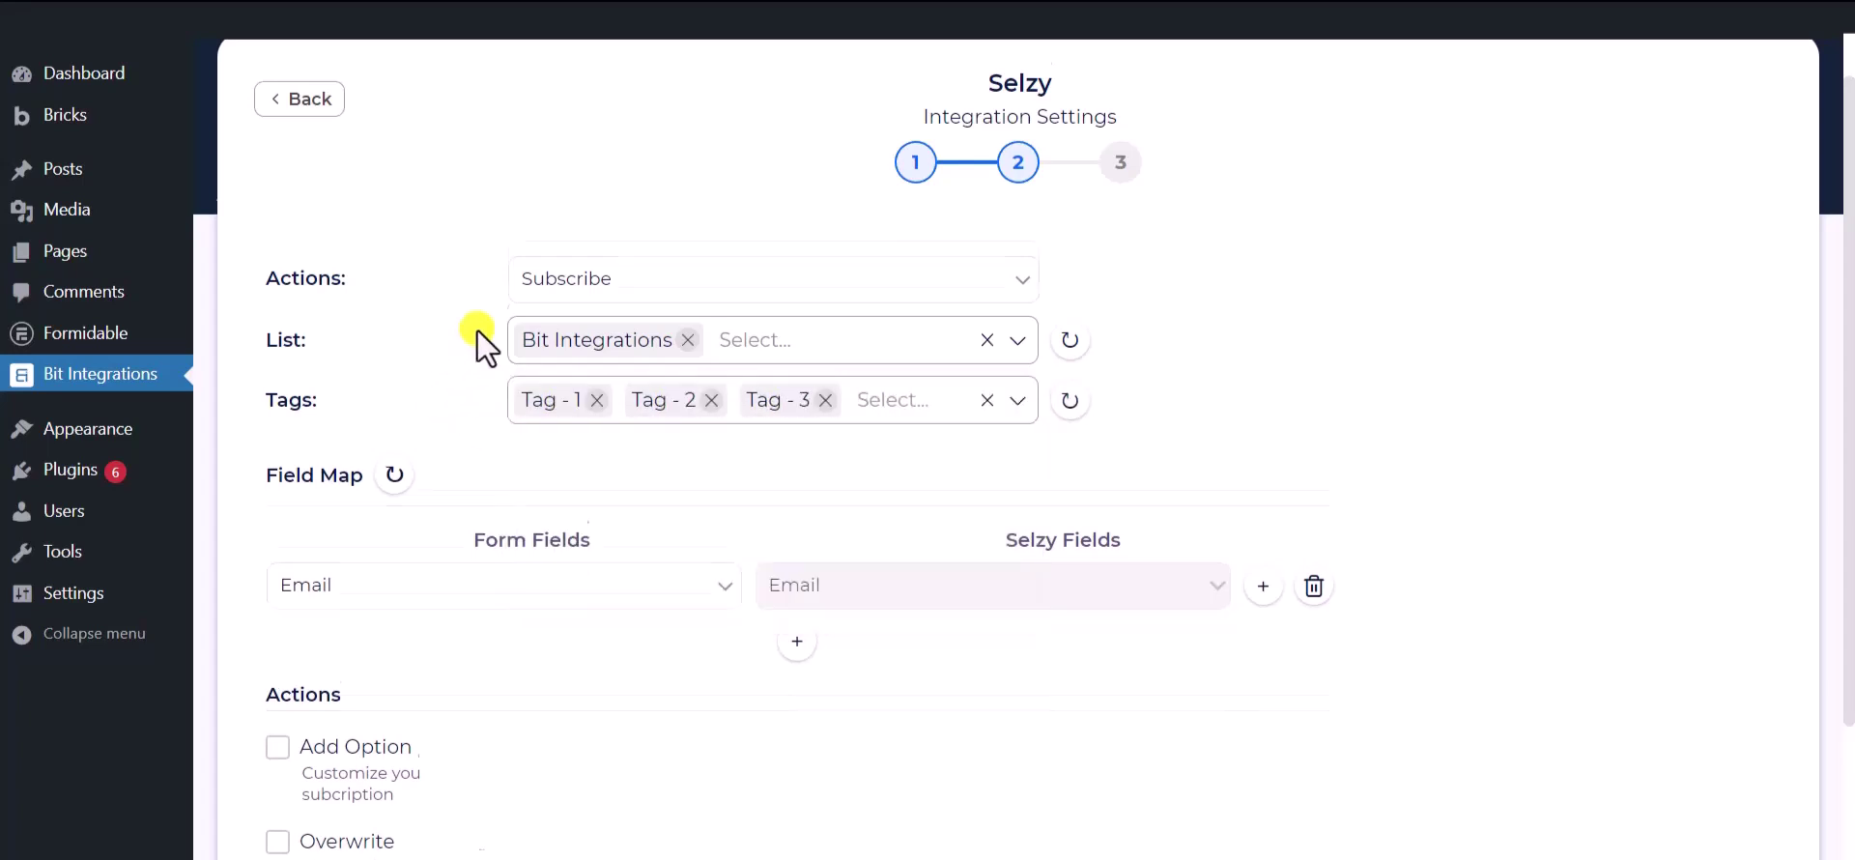
scroll(478, 329, "down", 1)
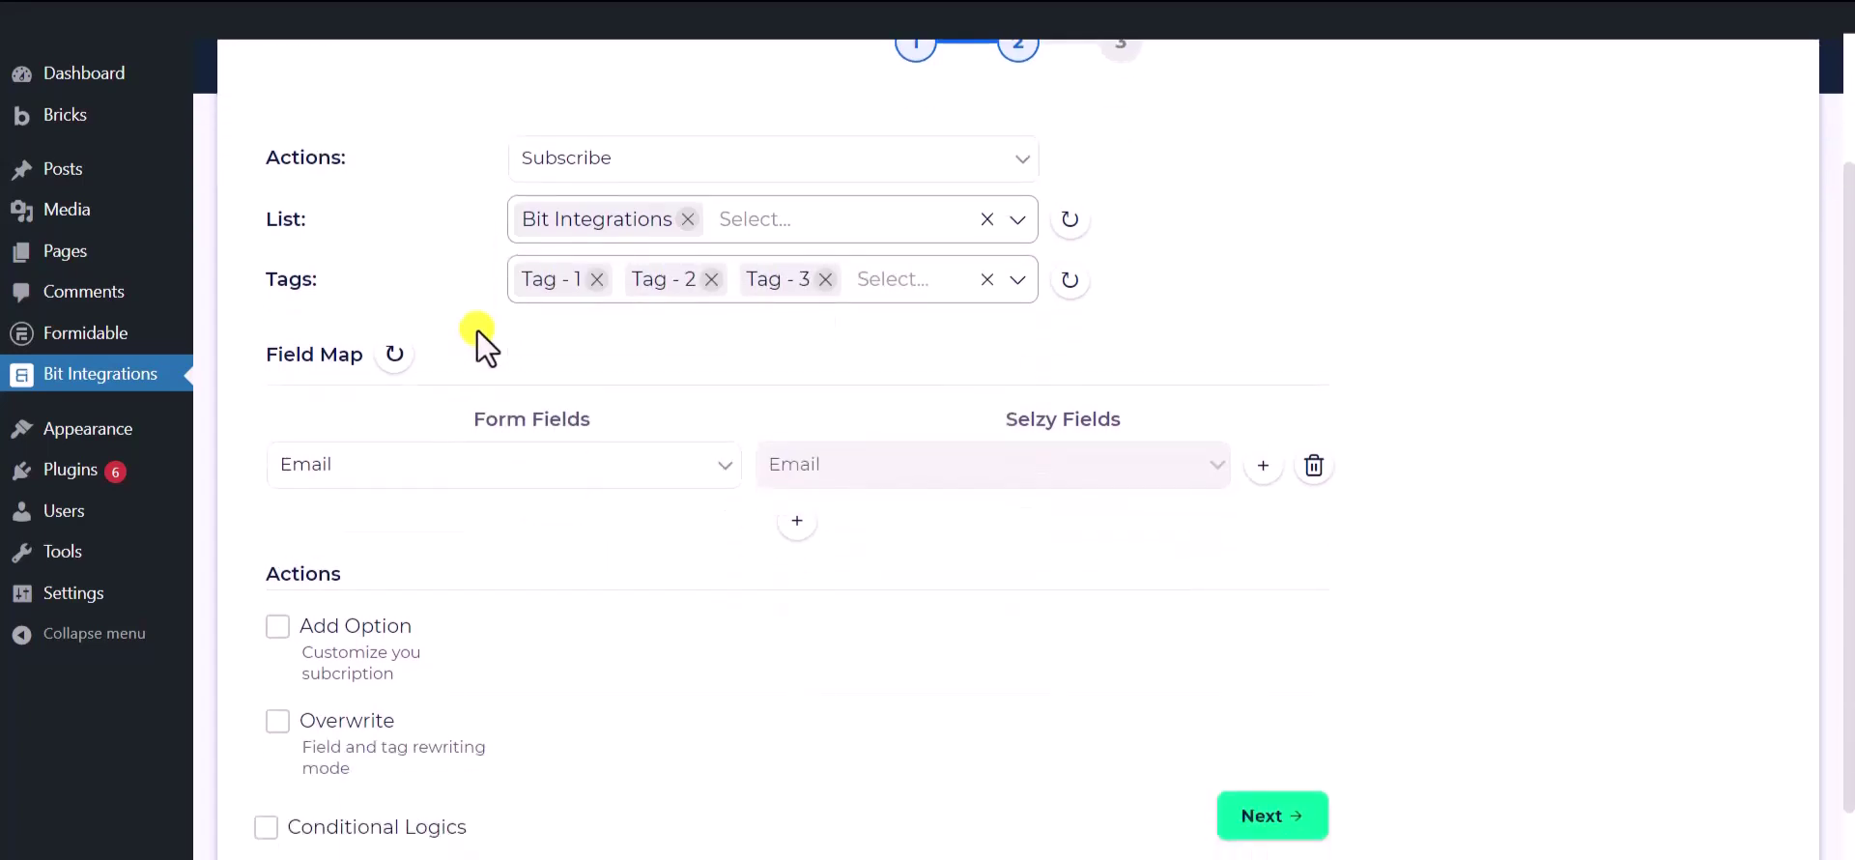
- Keep Email mapped and add a row mapping the form's Phone to Selzy Phone Number
left_click(607, 480)
left_click(381, 578)
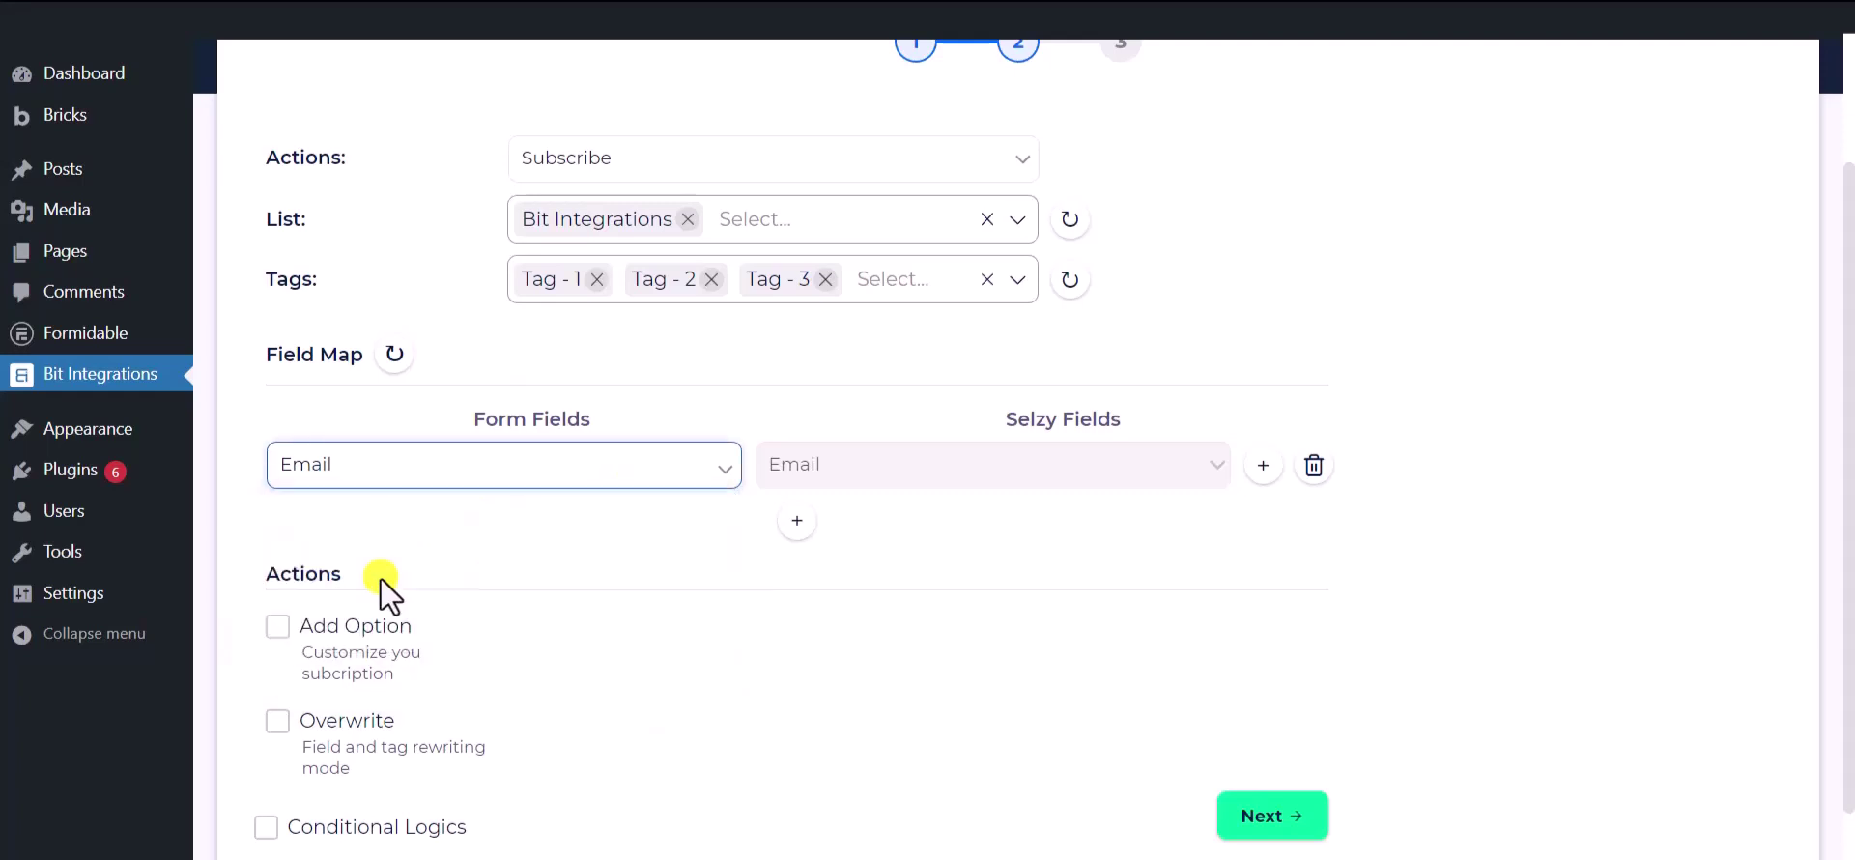
left_click(801, 522)
left_click(816, 533)
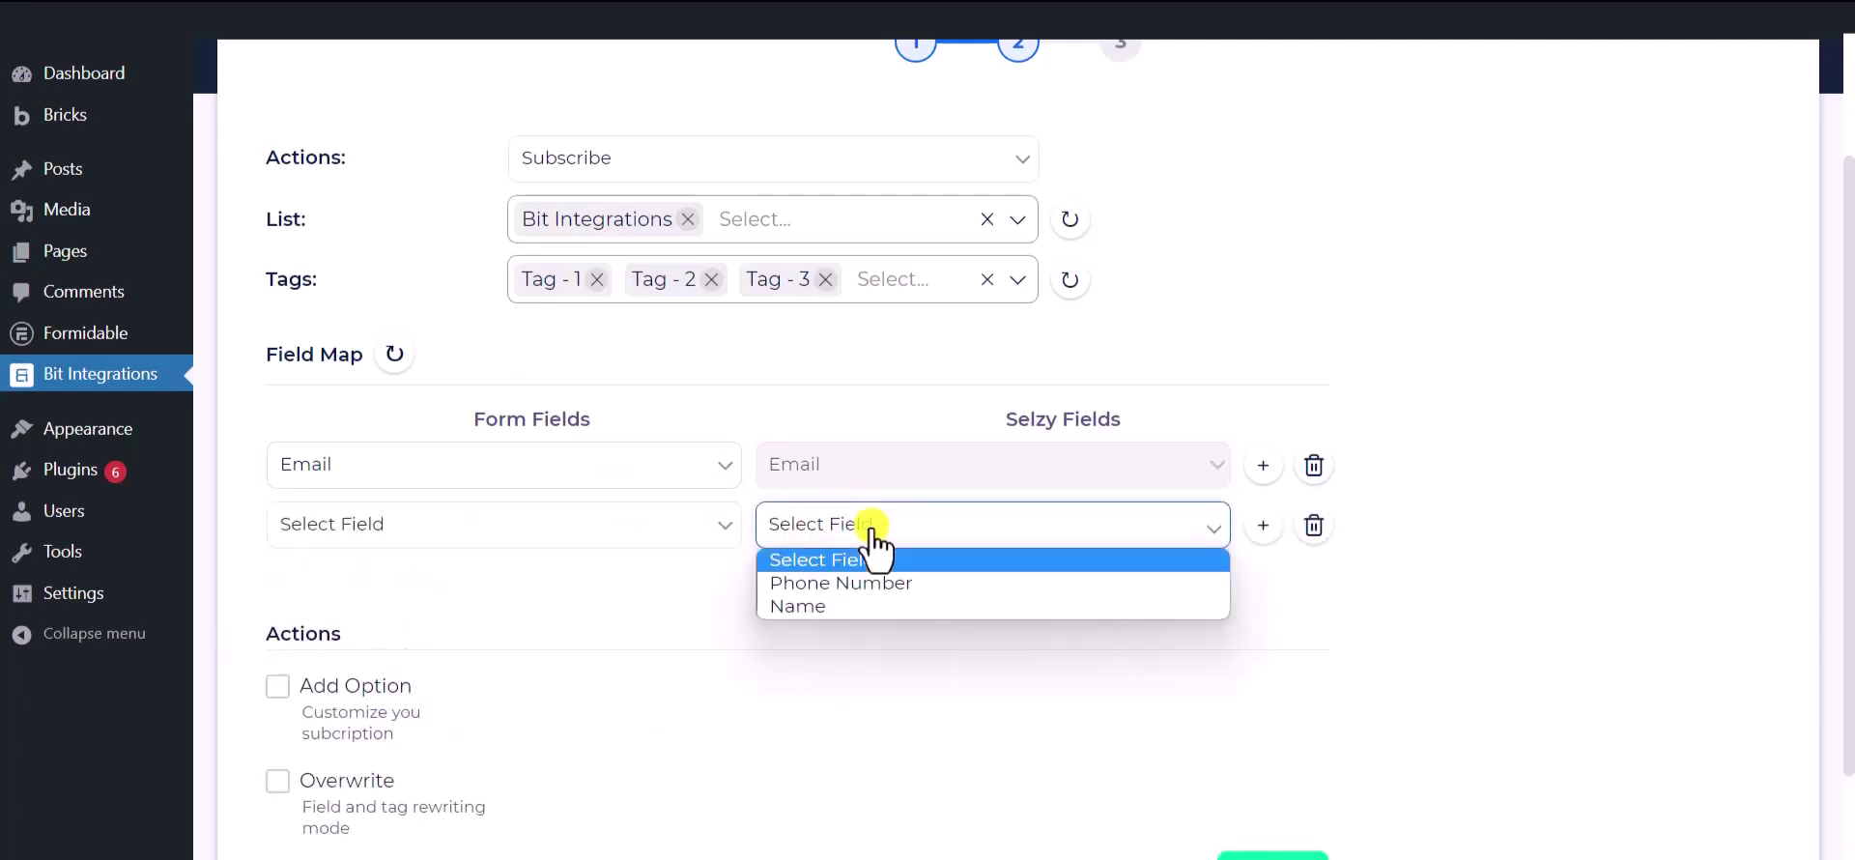
left_click(836, 582)
left_click(580, 531)
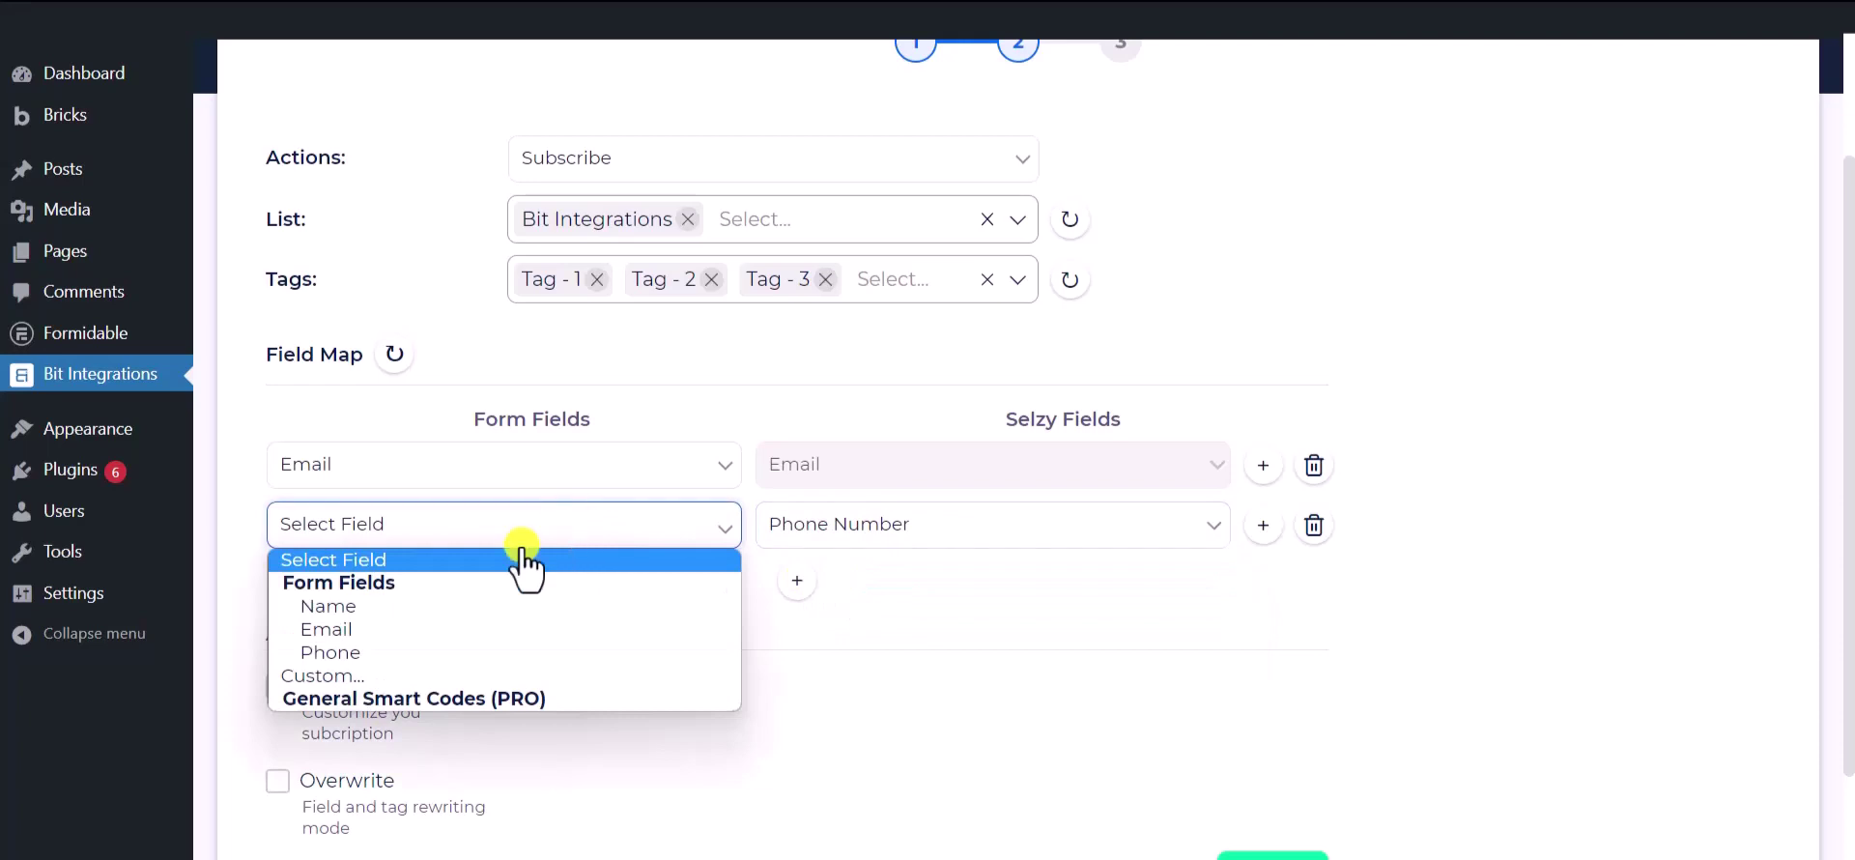
left_click(386, 653)
- Add a third row mapping the form's Name field to Selzy Name
left_click(790, 580)
left_click(862, 585)
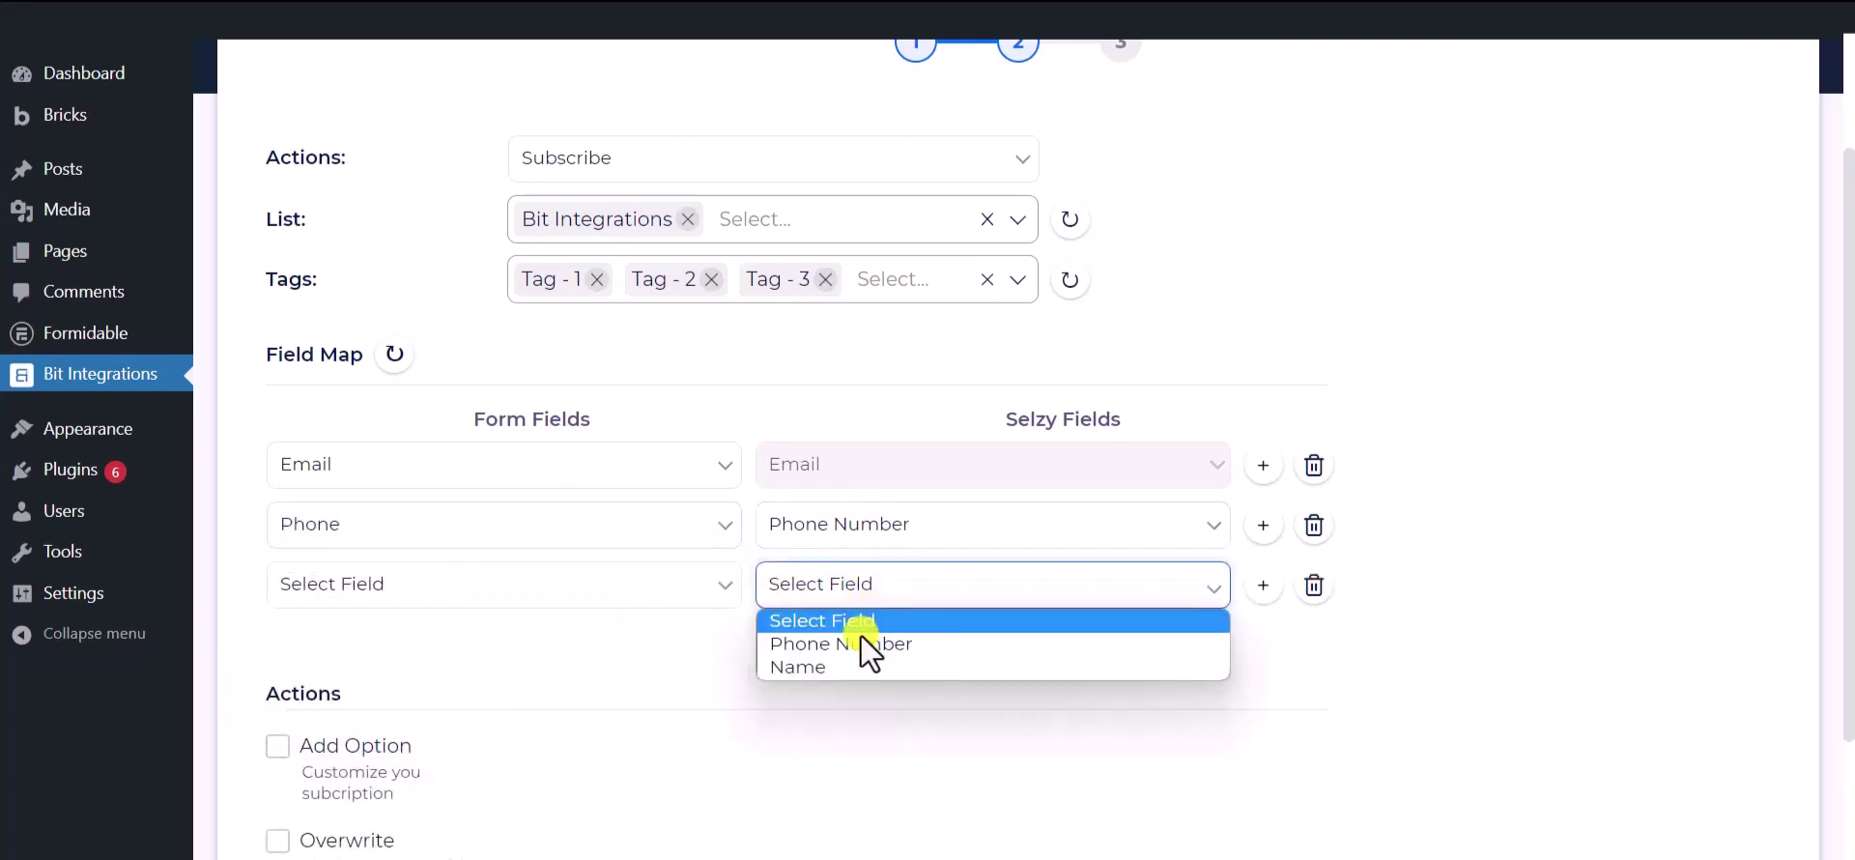
left_click(816, 666)
left_click(634, 594)
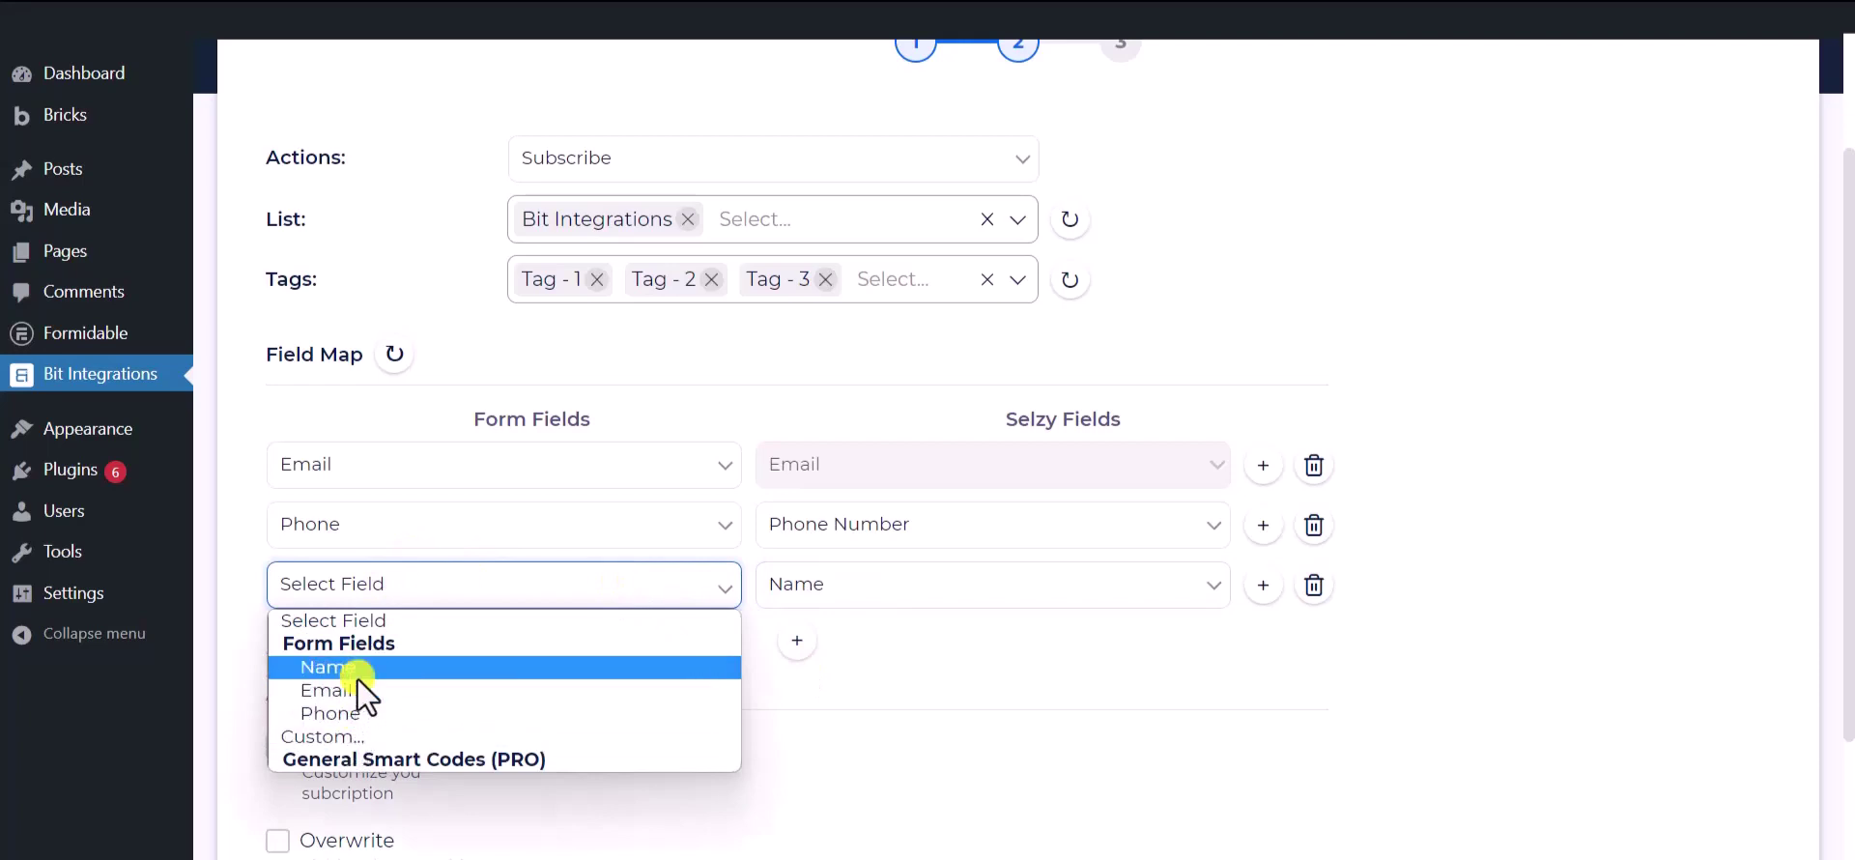
left_click(360, 667)
scroll(484, 665, "down", 3)
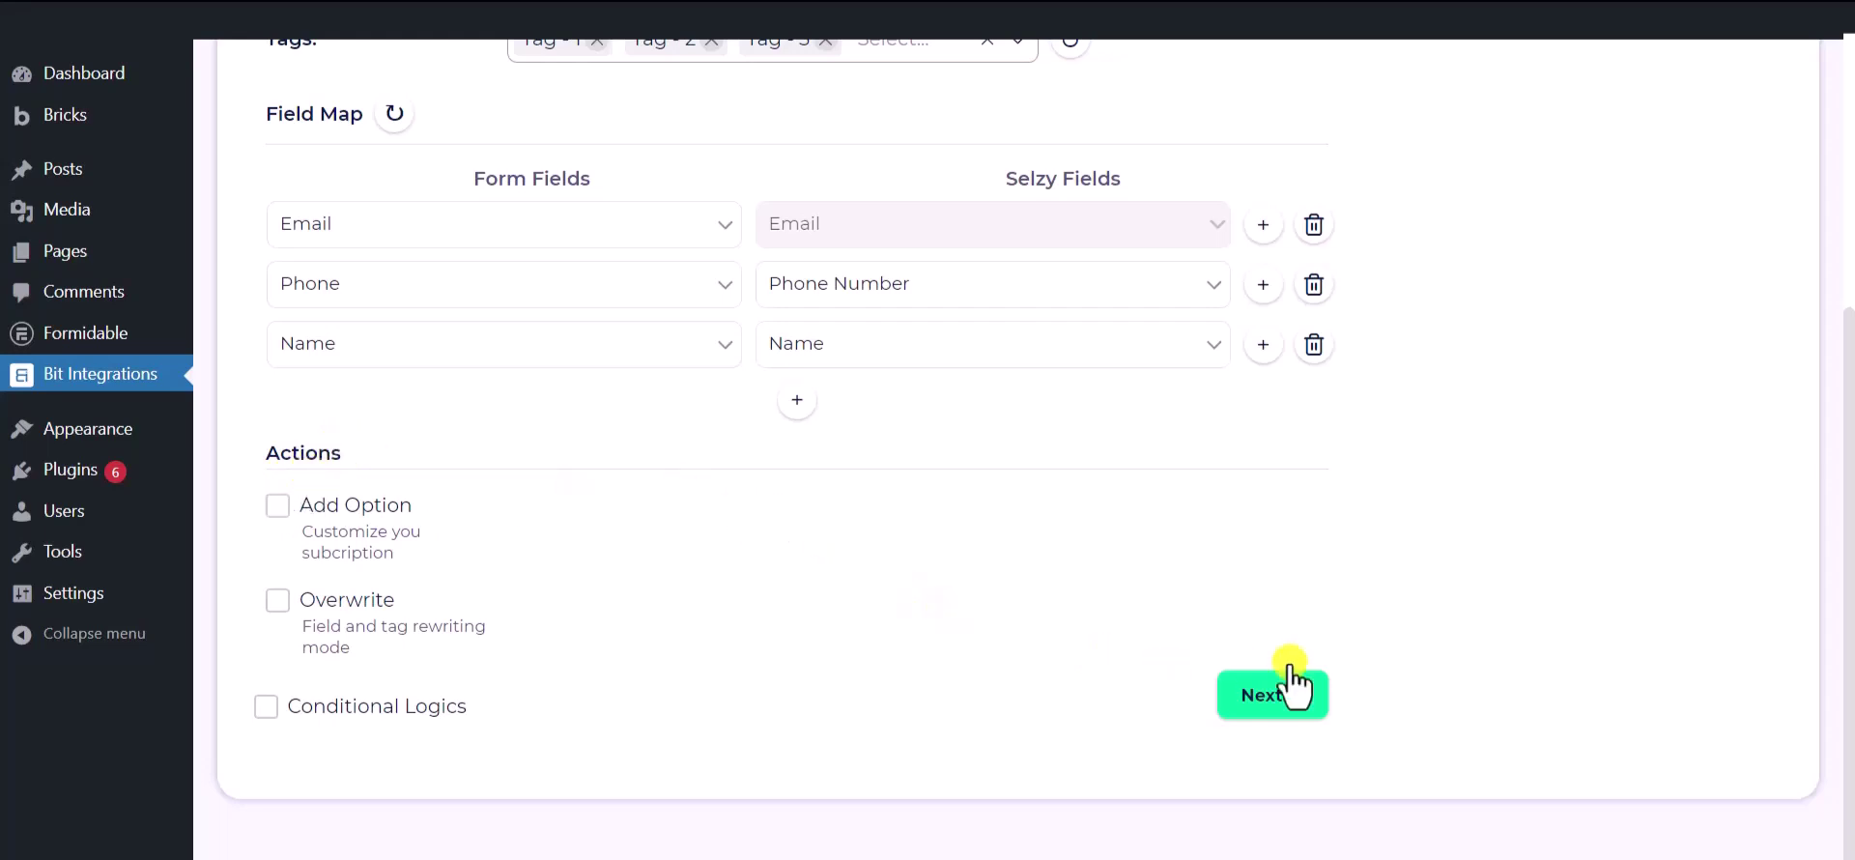
- Leave Conditional Logics off, proceed to step 3, and finish and save the integration
left_click(266, 708)
scroll(269, 715, "down", 1)
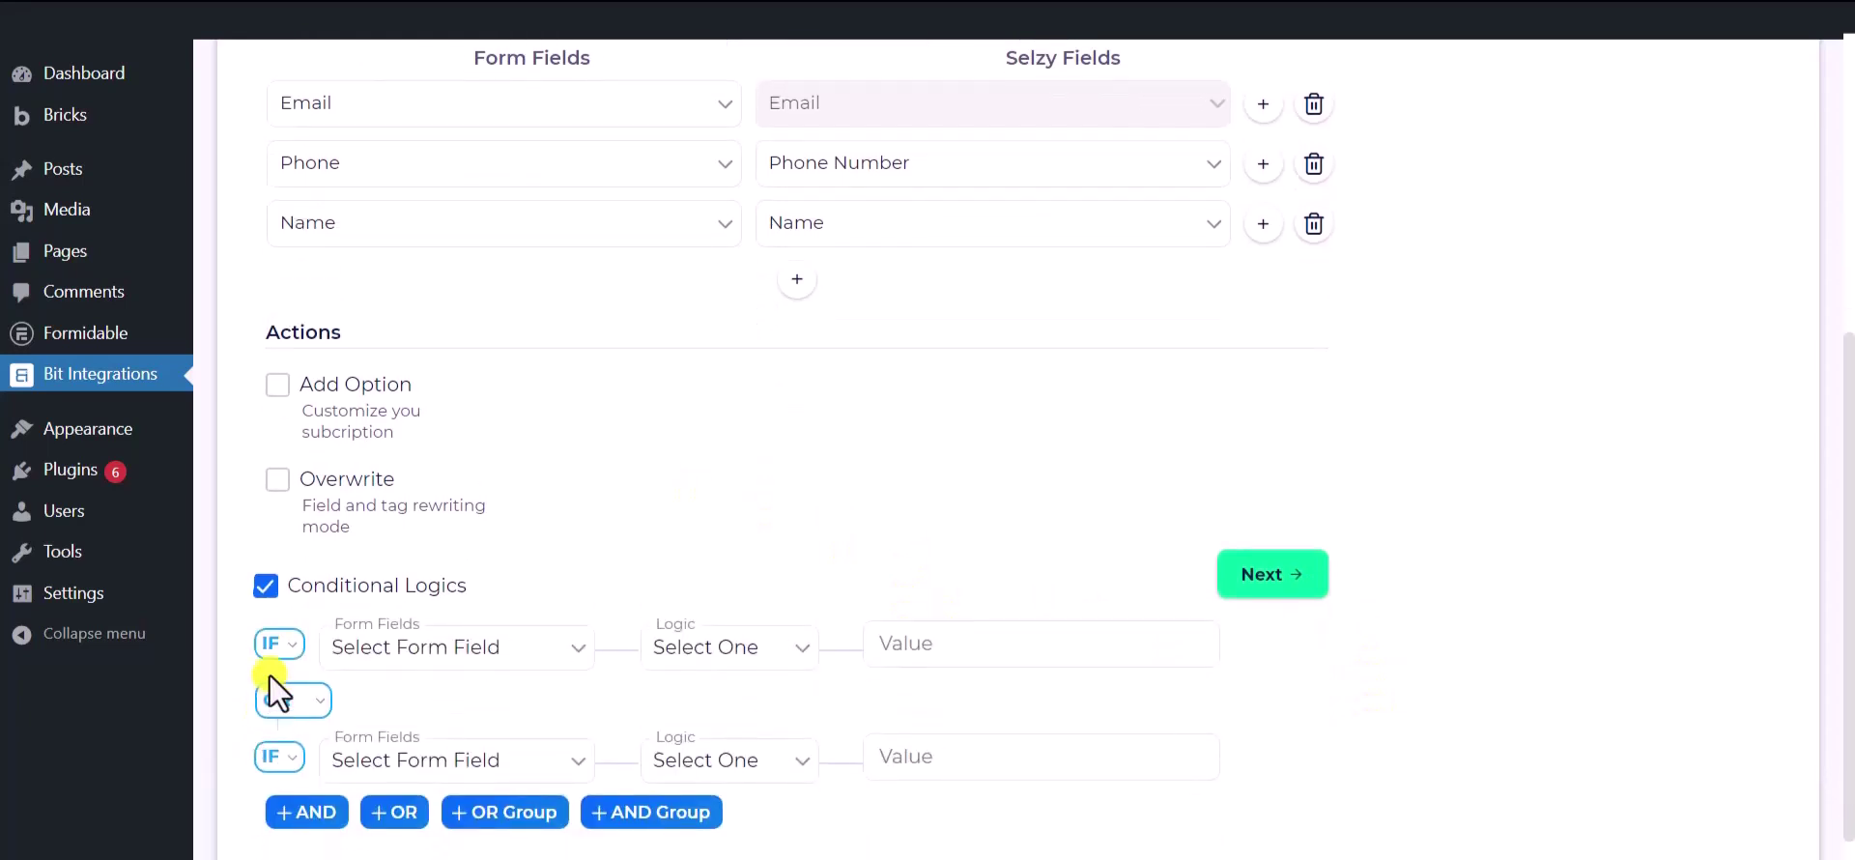
left_click(267, 588)
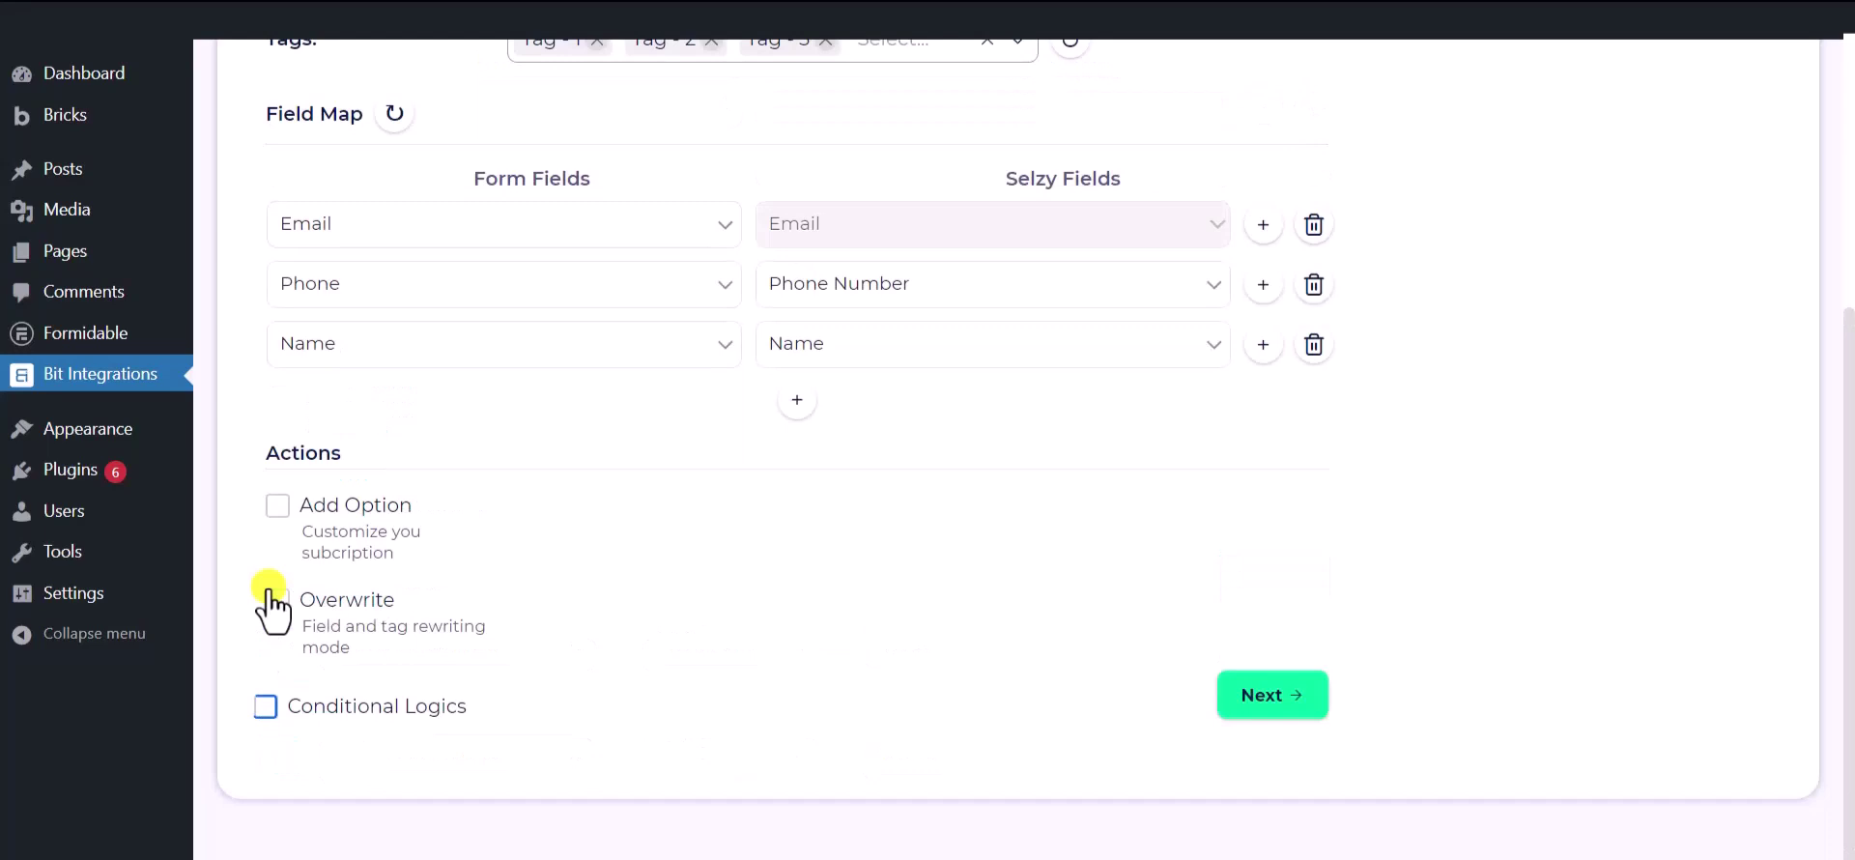
left_click(1259, 703)
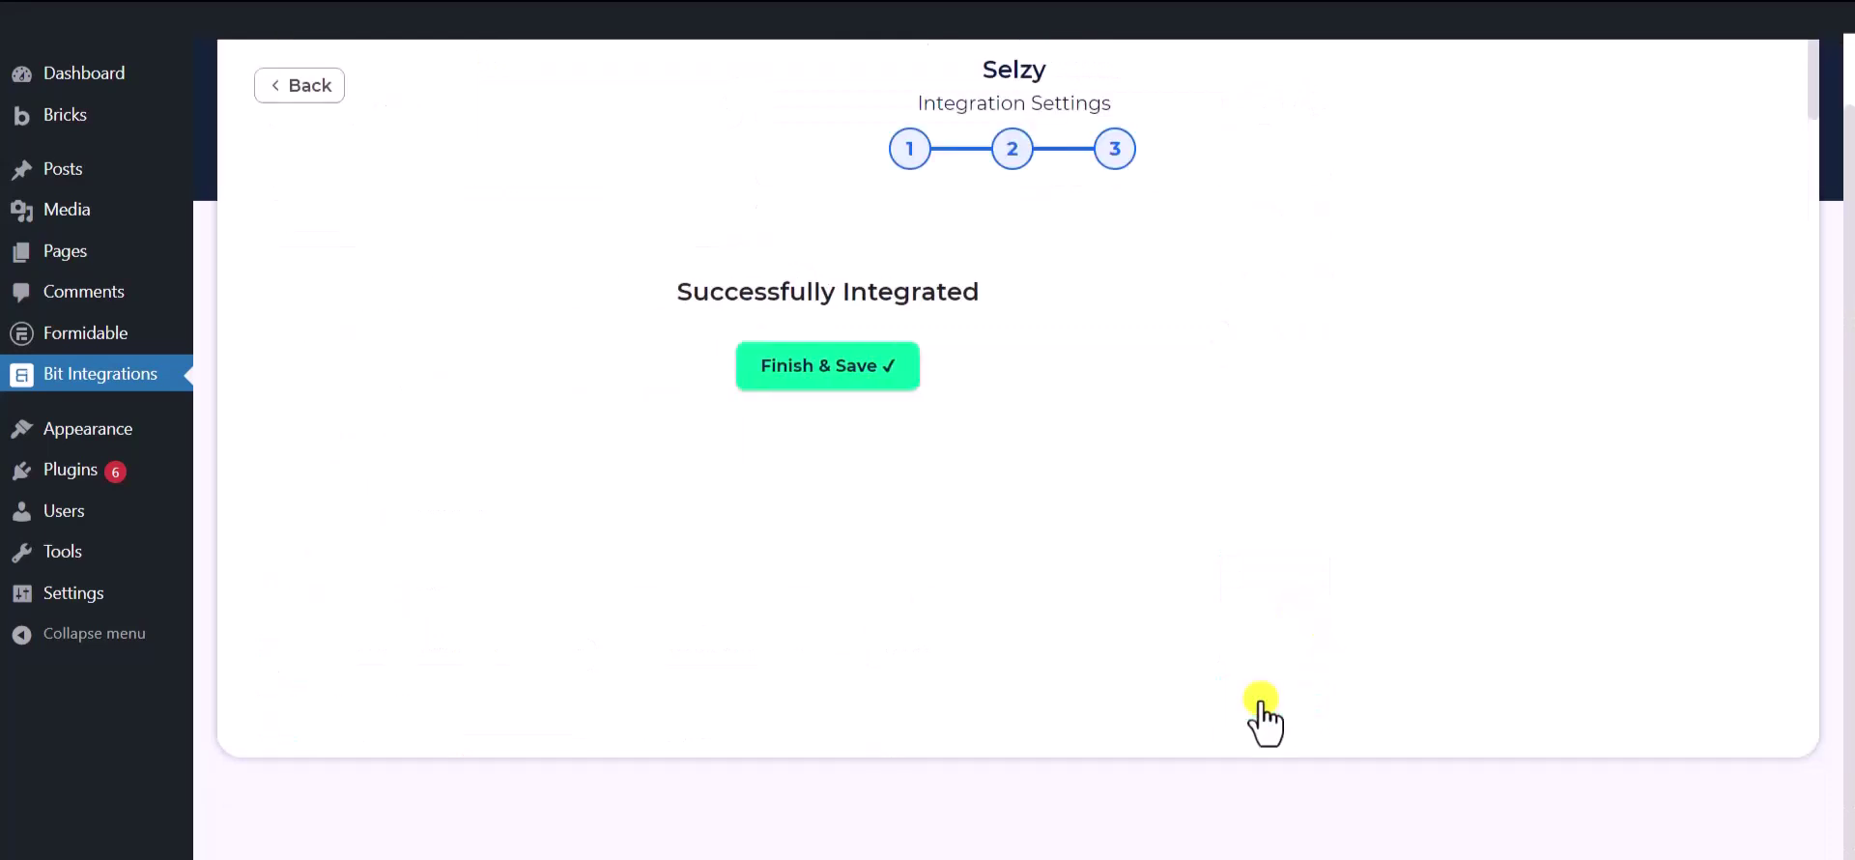
scroll(982, 318, "up", 1)
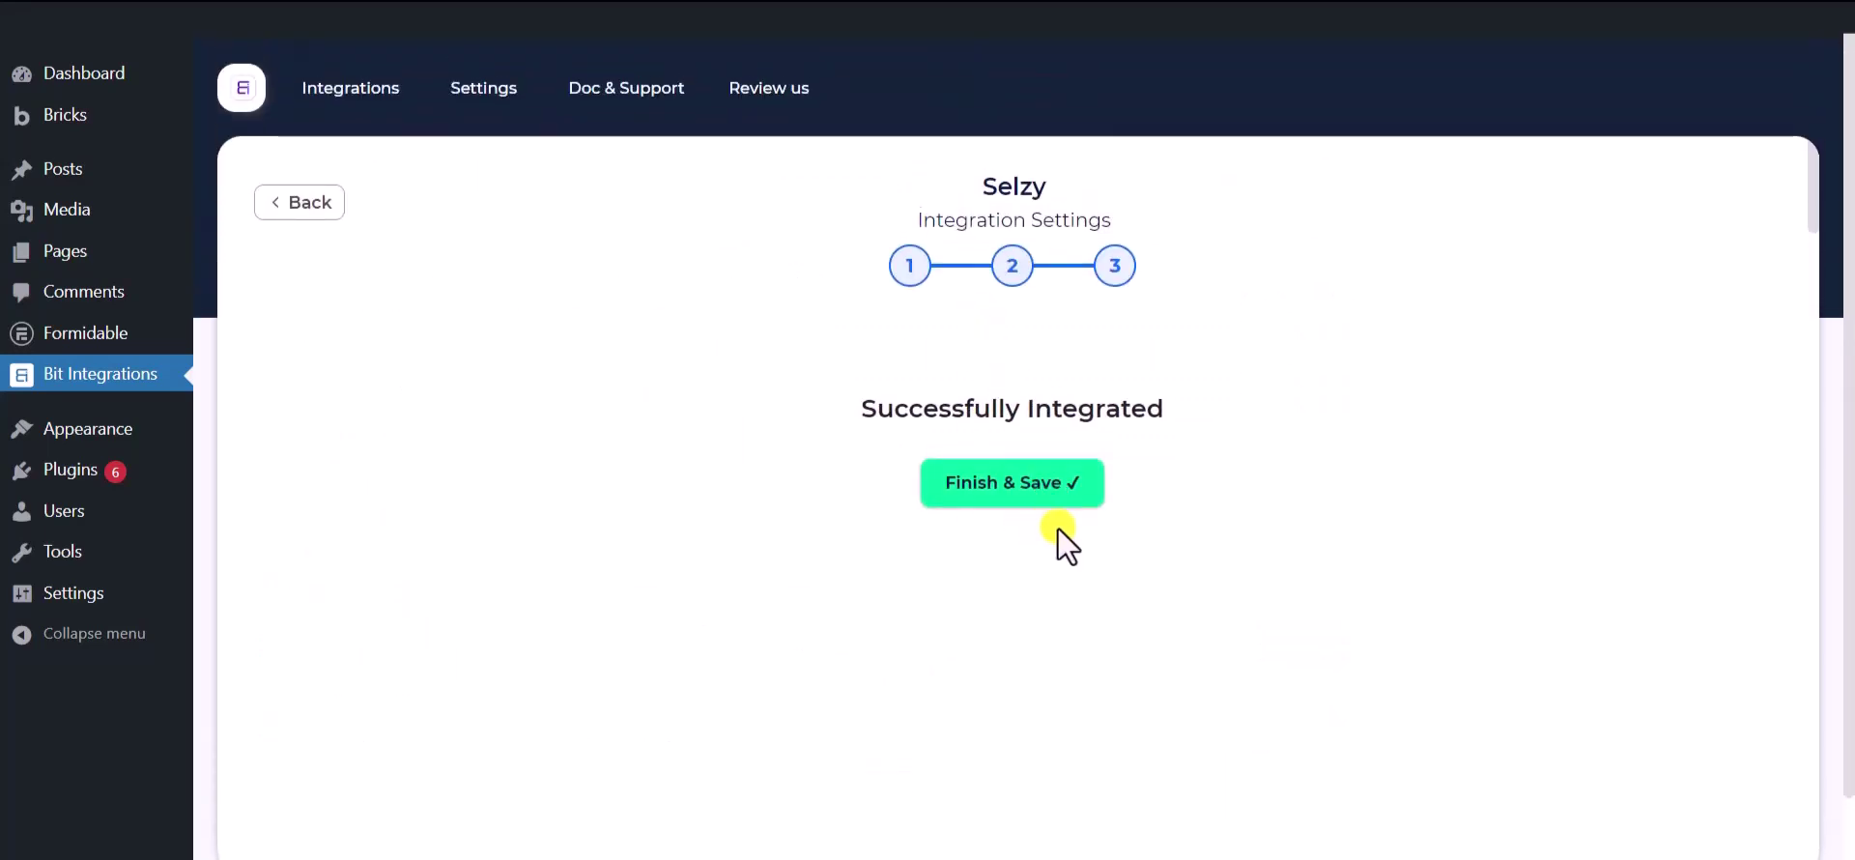
left_click(1016, 488)
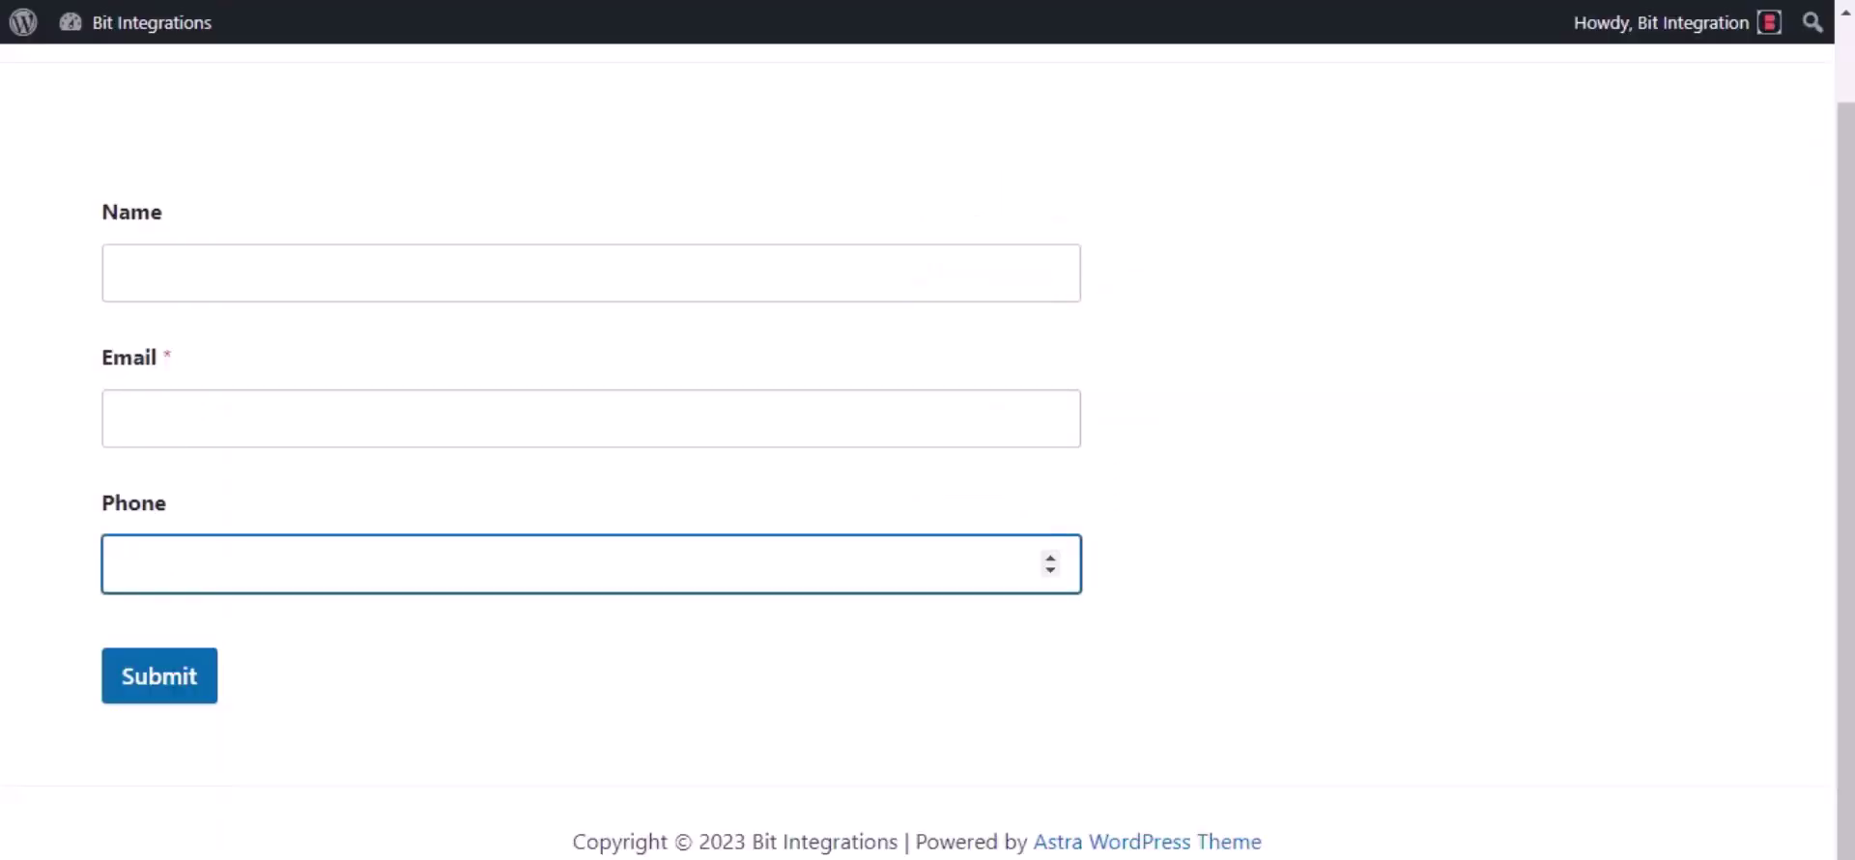
- Submit the front-end form with name 'Bit Integrations' plus a test email address and phone number
left_click(206, 261)
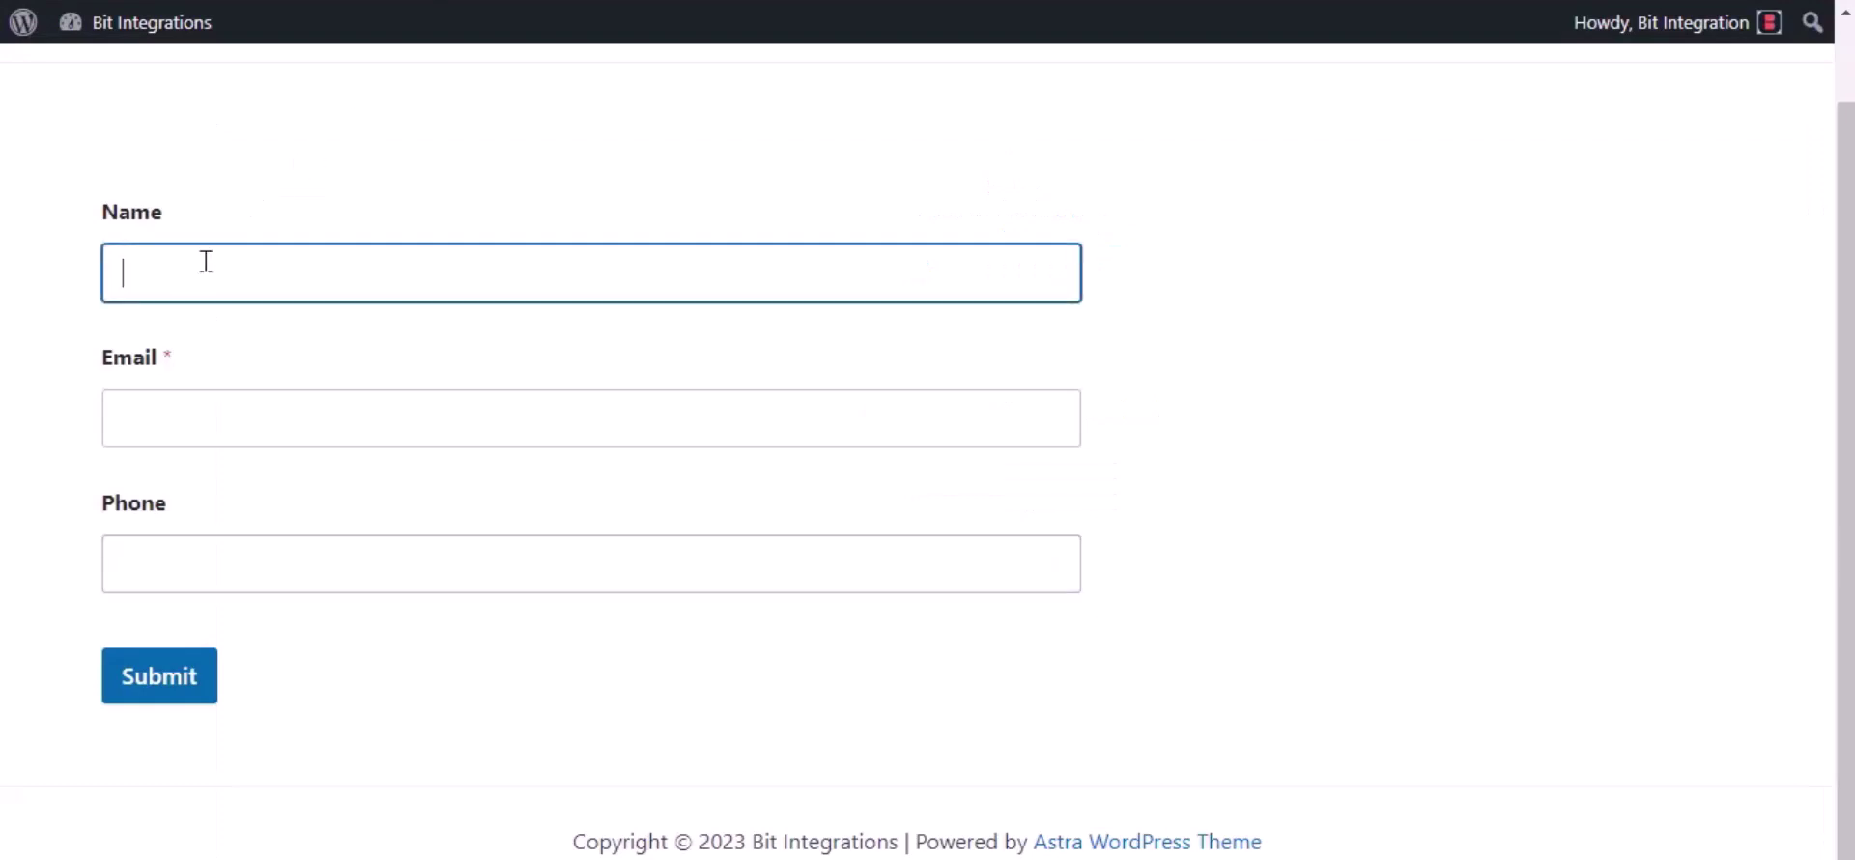
type("Bit Integrations")
left_click(179, 406)
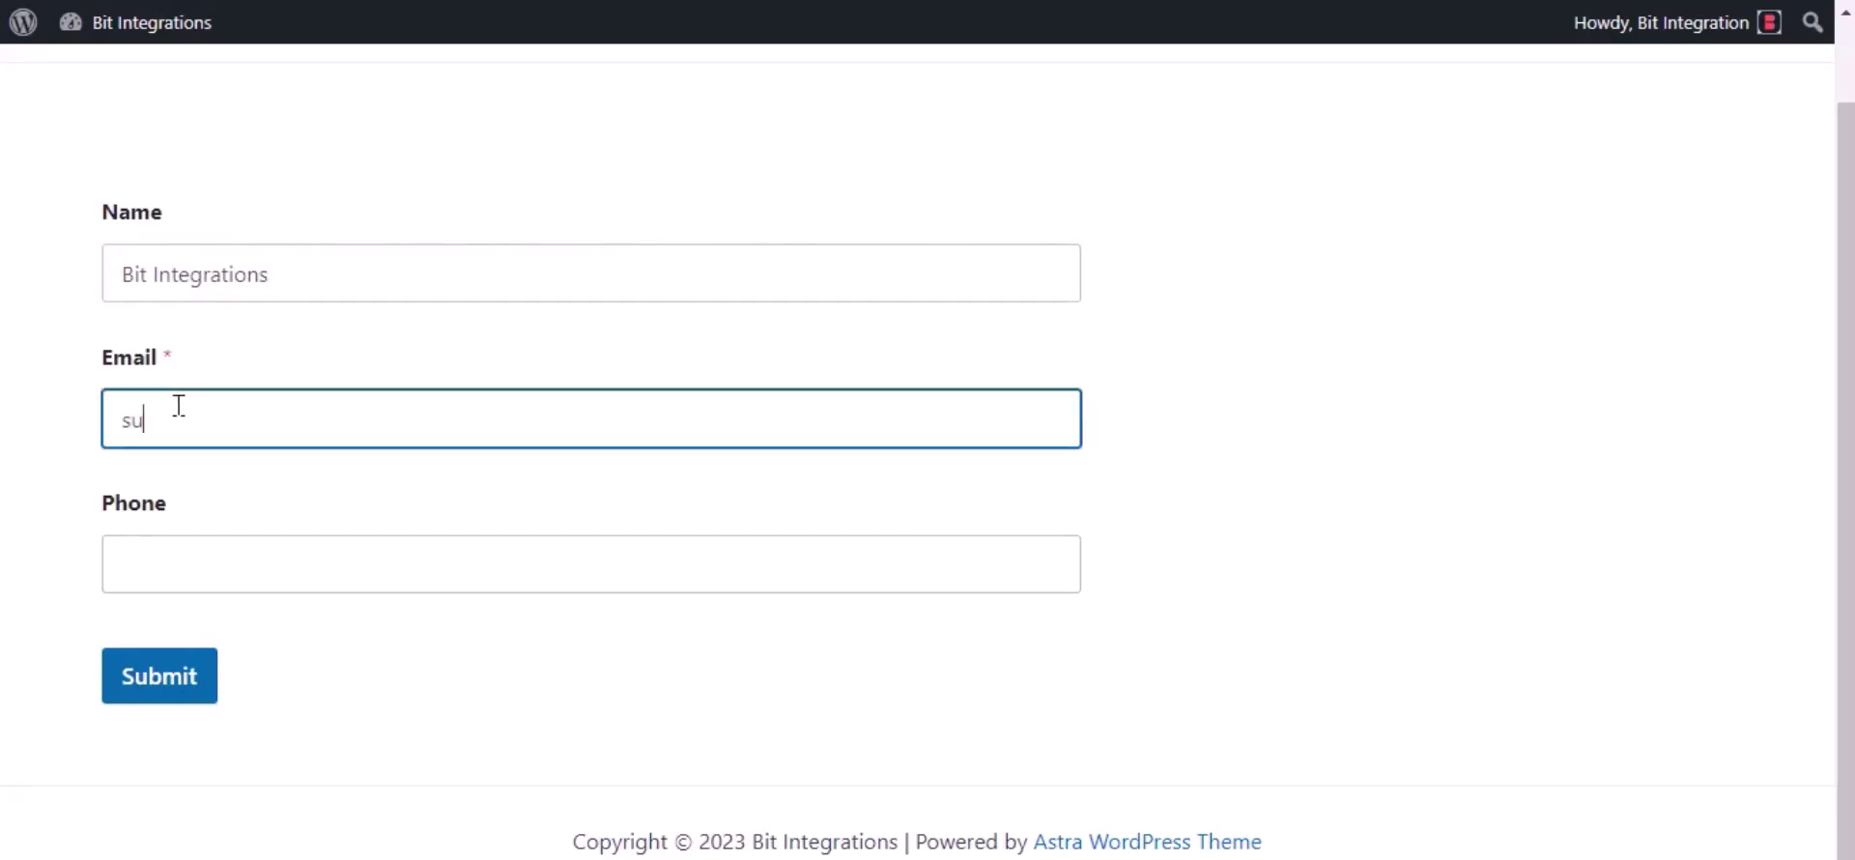
left_click(223, 581)
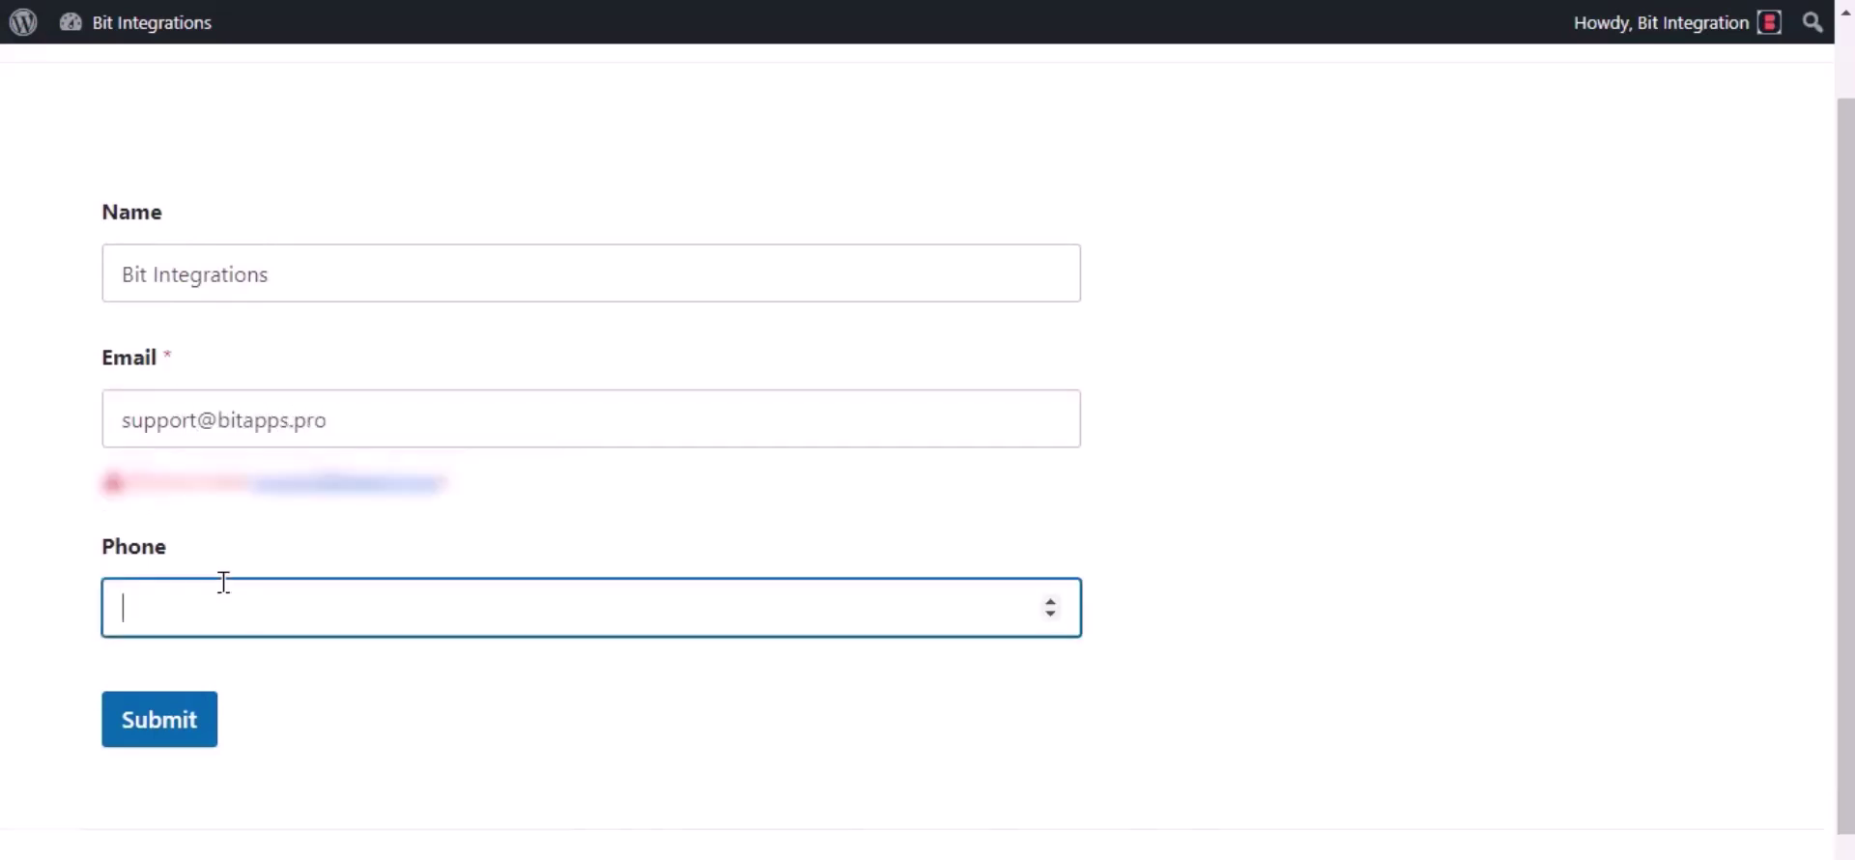
type("444555666")
left_click(160, 734)
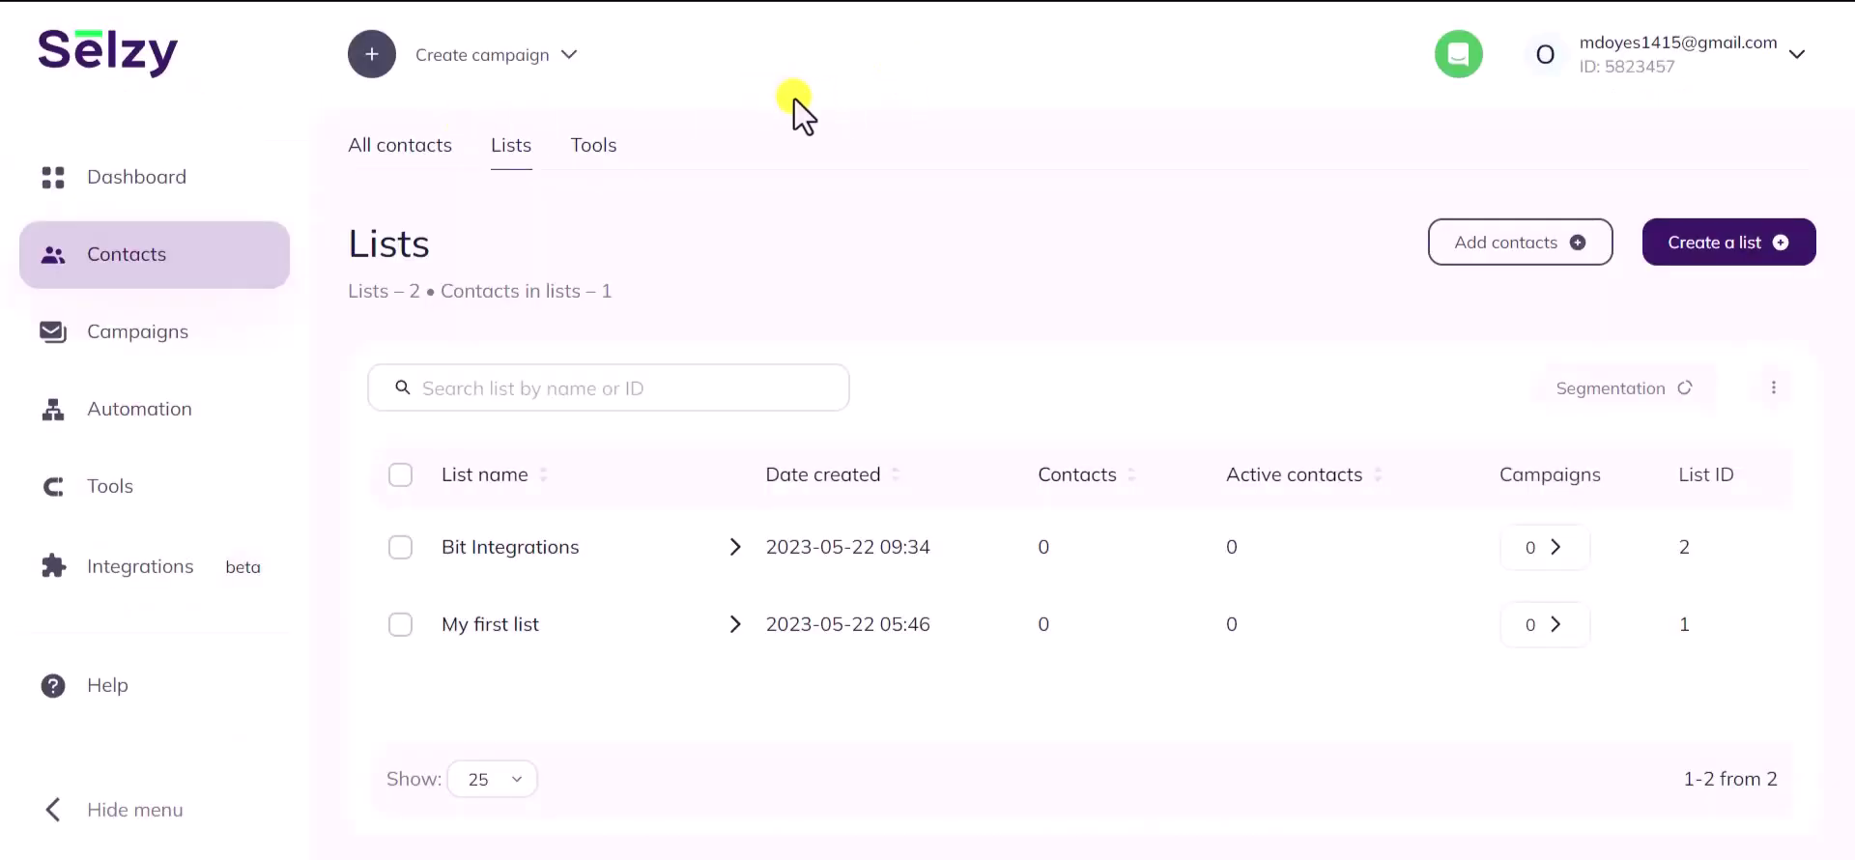
- Open the Bit Integrations list in Selzy and the new contact to check its name
left_click(491, 546)
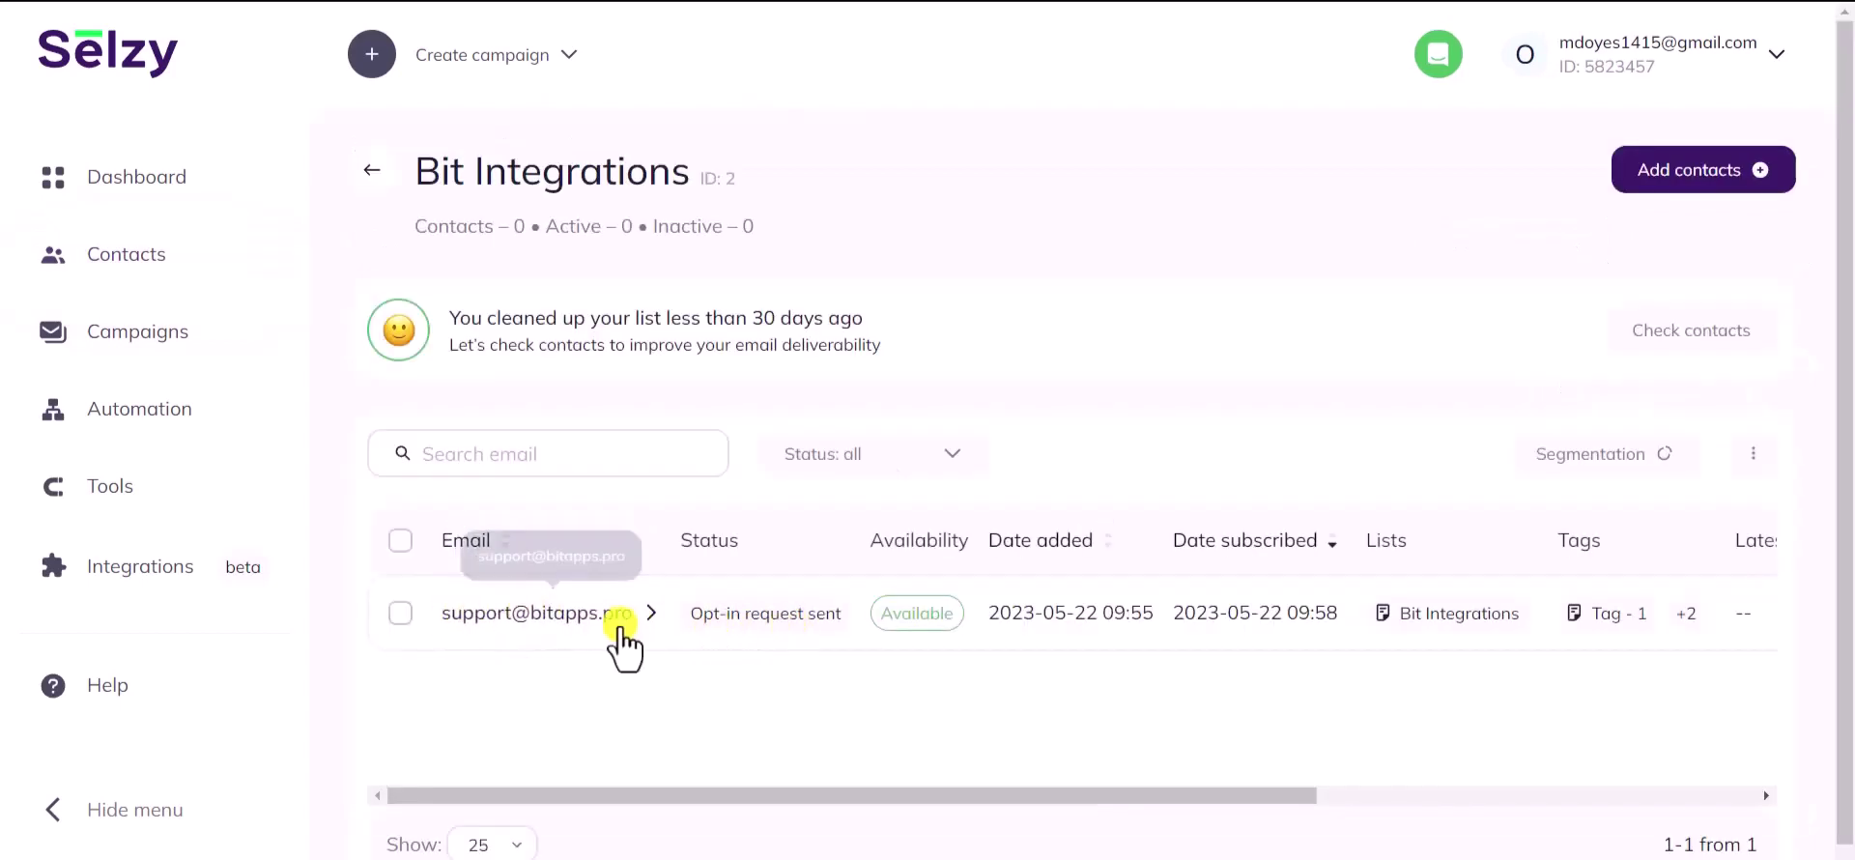
left_click(565, 623)
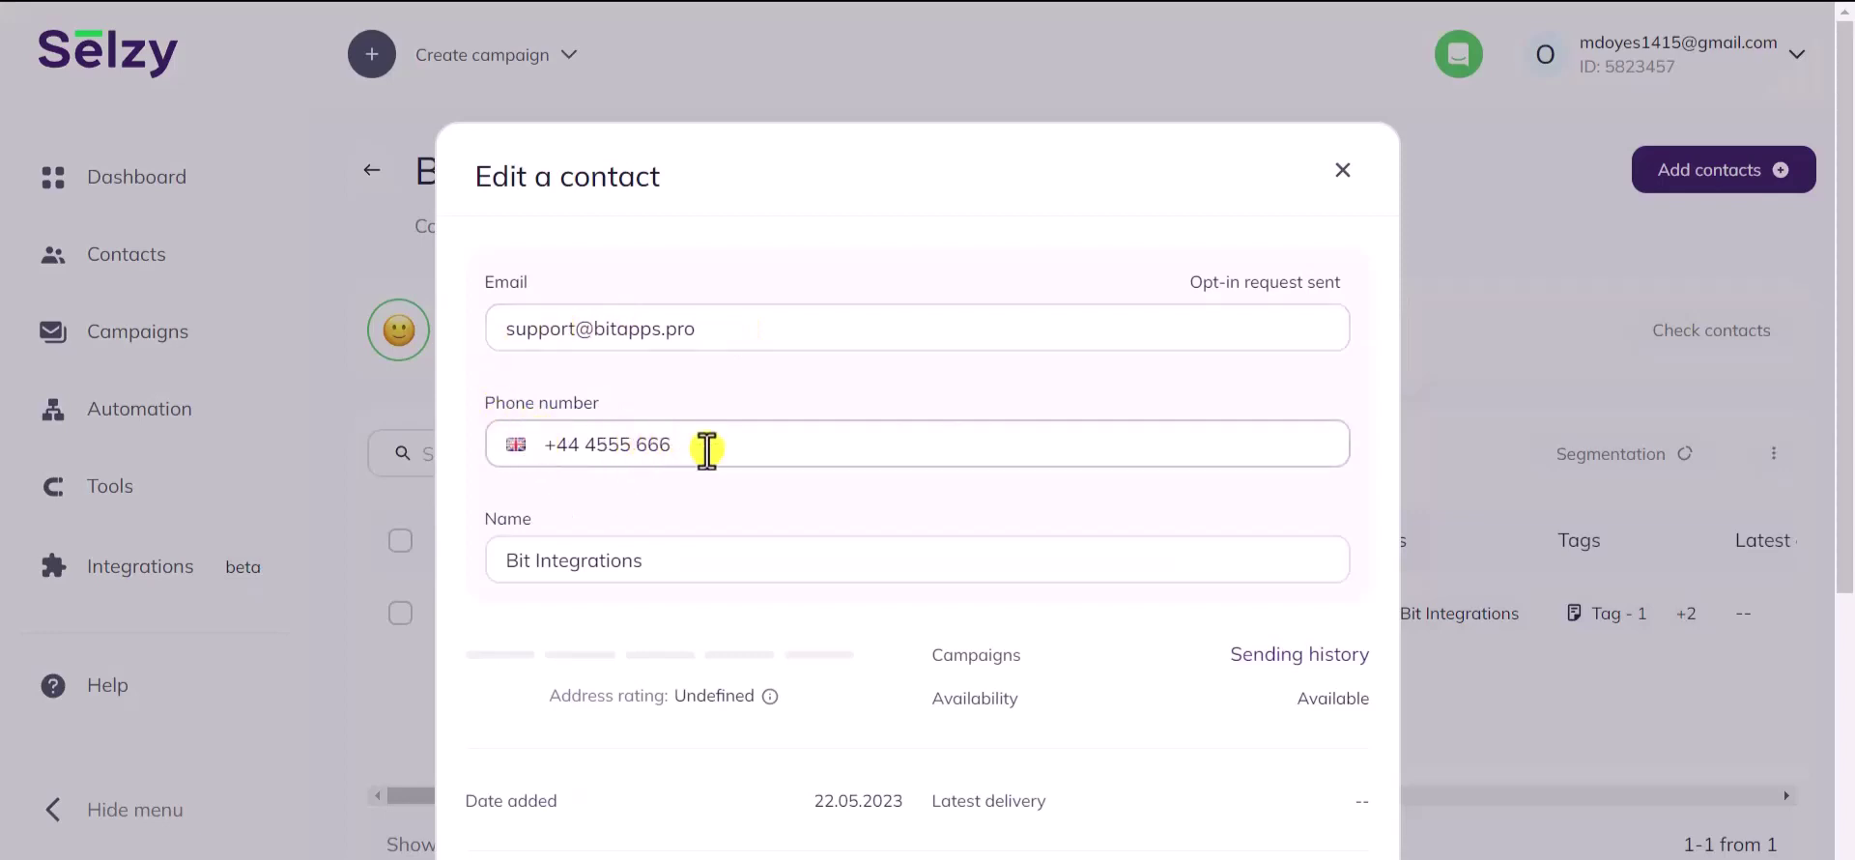
scroll(757, 455, "down", 1)
left_click_drag(654, 439, 508, 440)
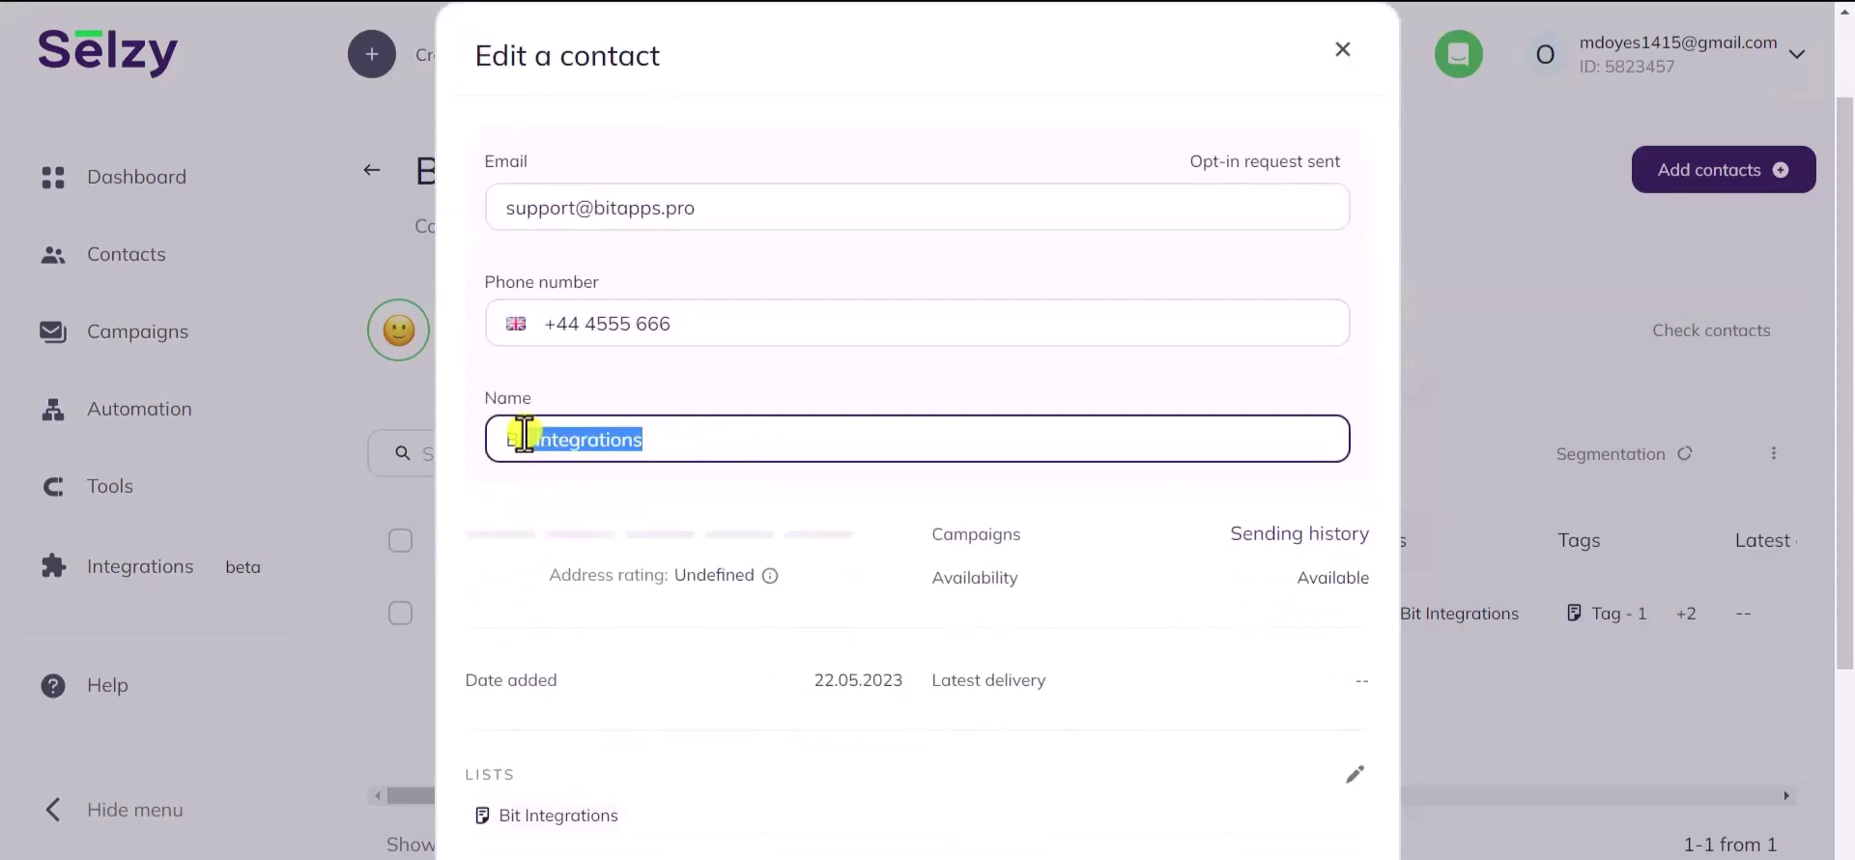
left_click(541, 497)
- Confirm the contact belongs to the Bit Integrations list and carries Tag - 1, Tag - 2, Tag - 3
scroll(538, 503, "down", 3)
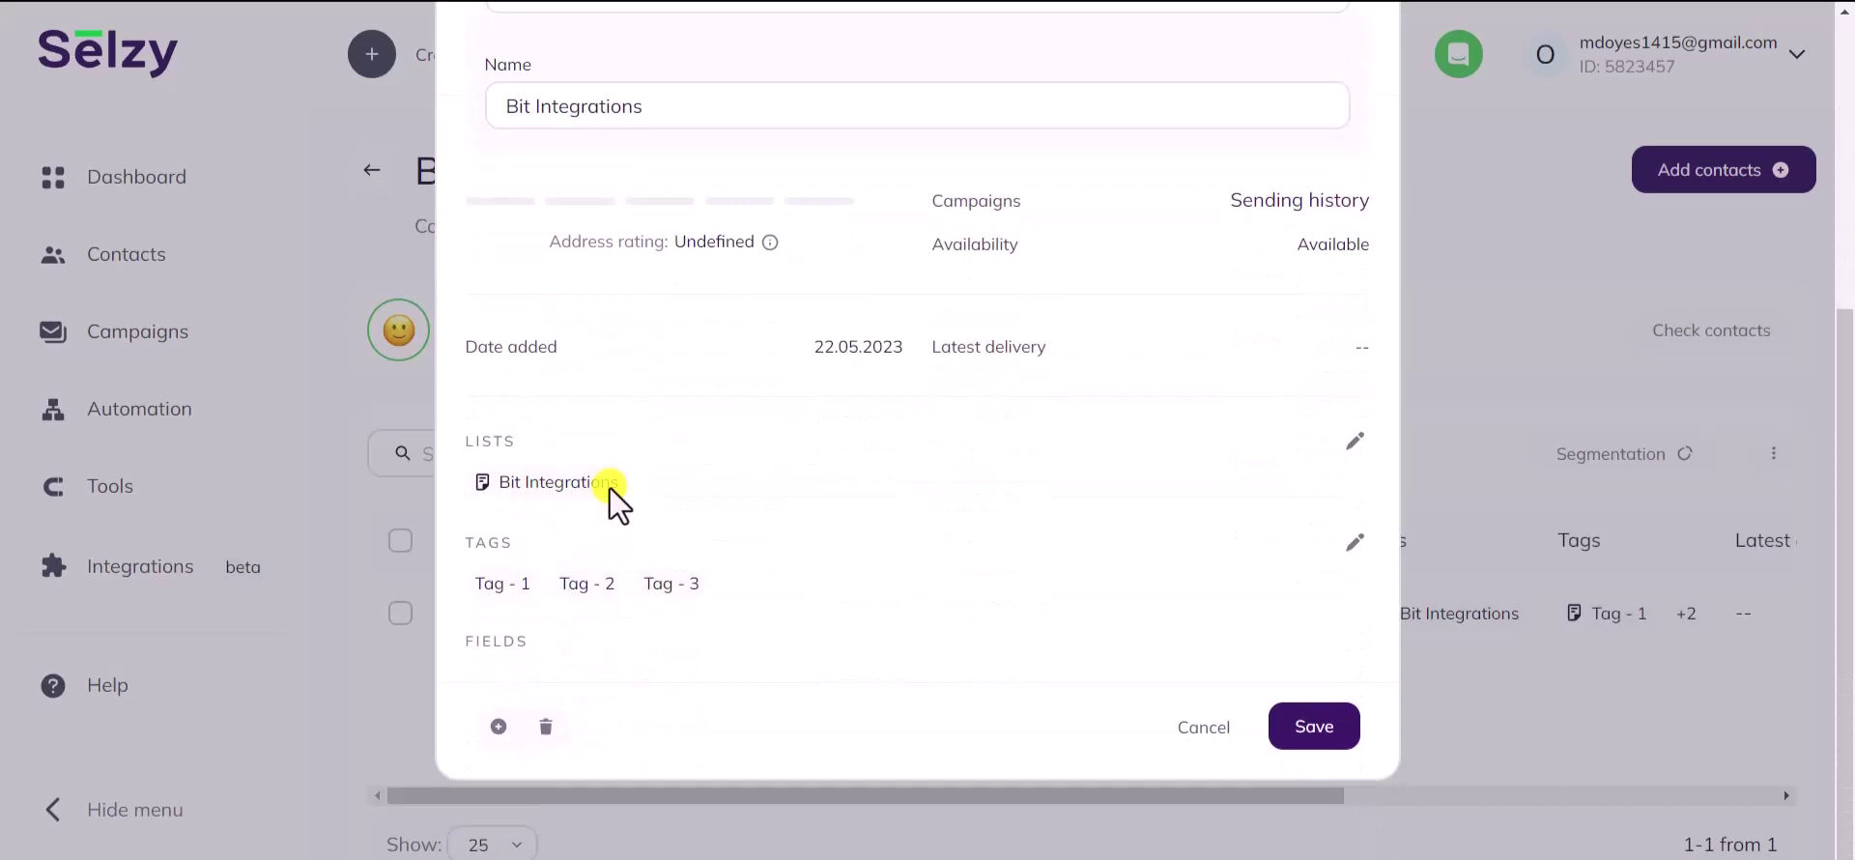
left_click_drag(612, 483, 467, 480)
double_click(489, 444)
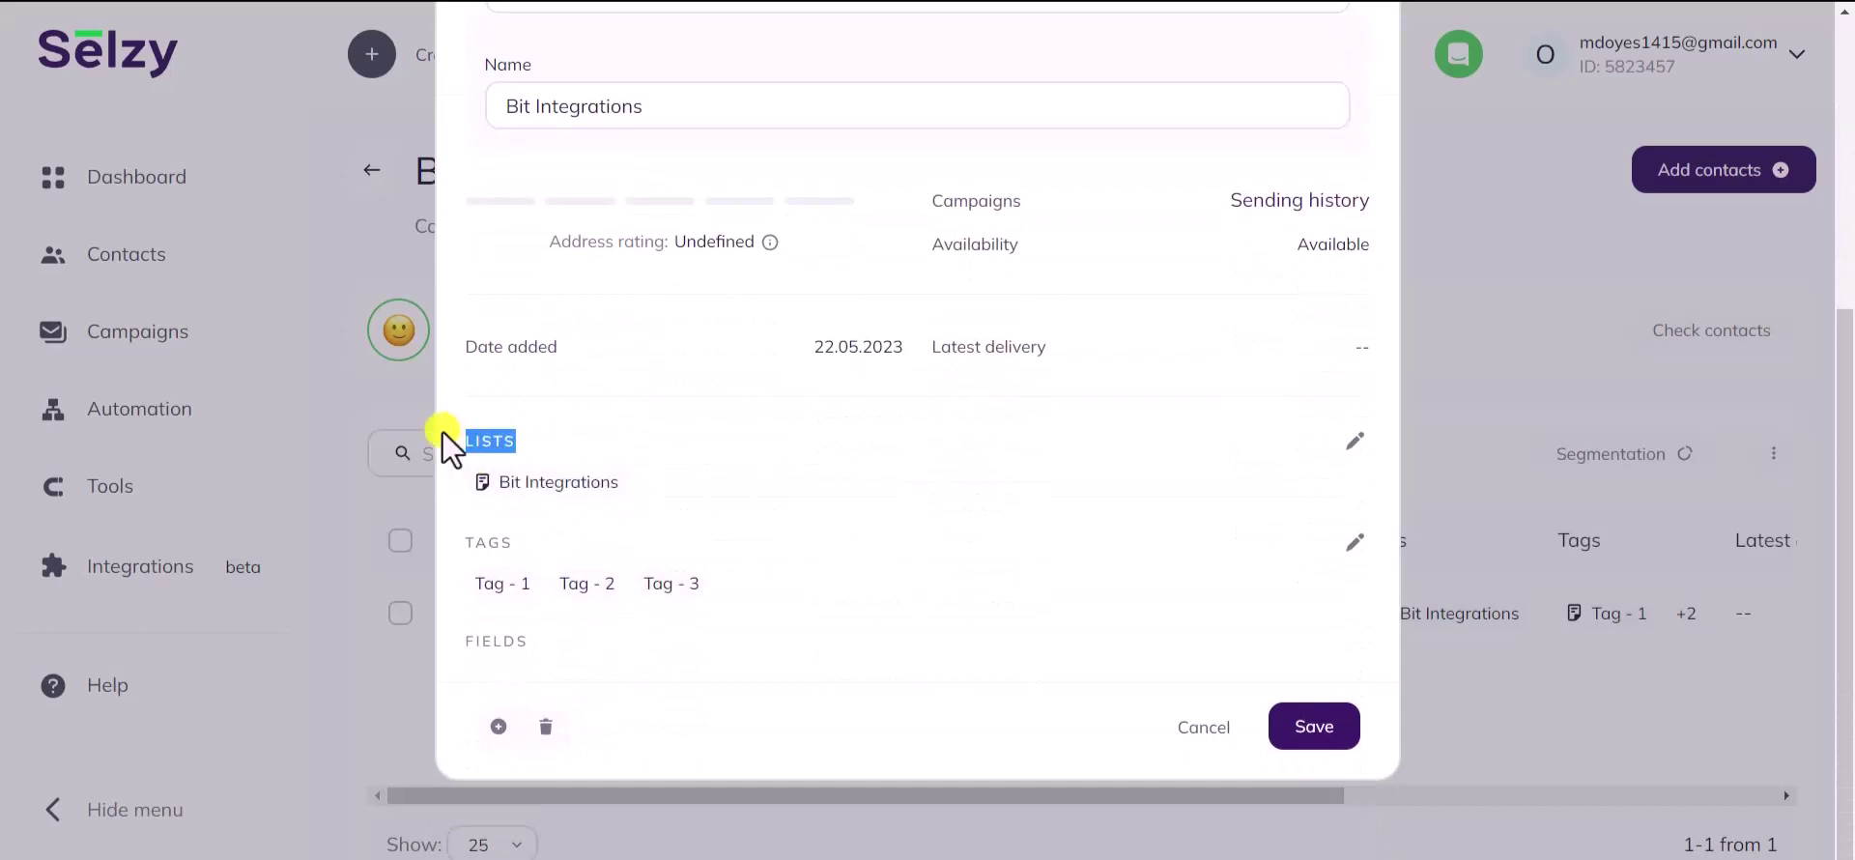
left_click_drag(556, 582, 472, 584)
left_click_drag(618, 584, 561, 583)
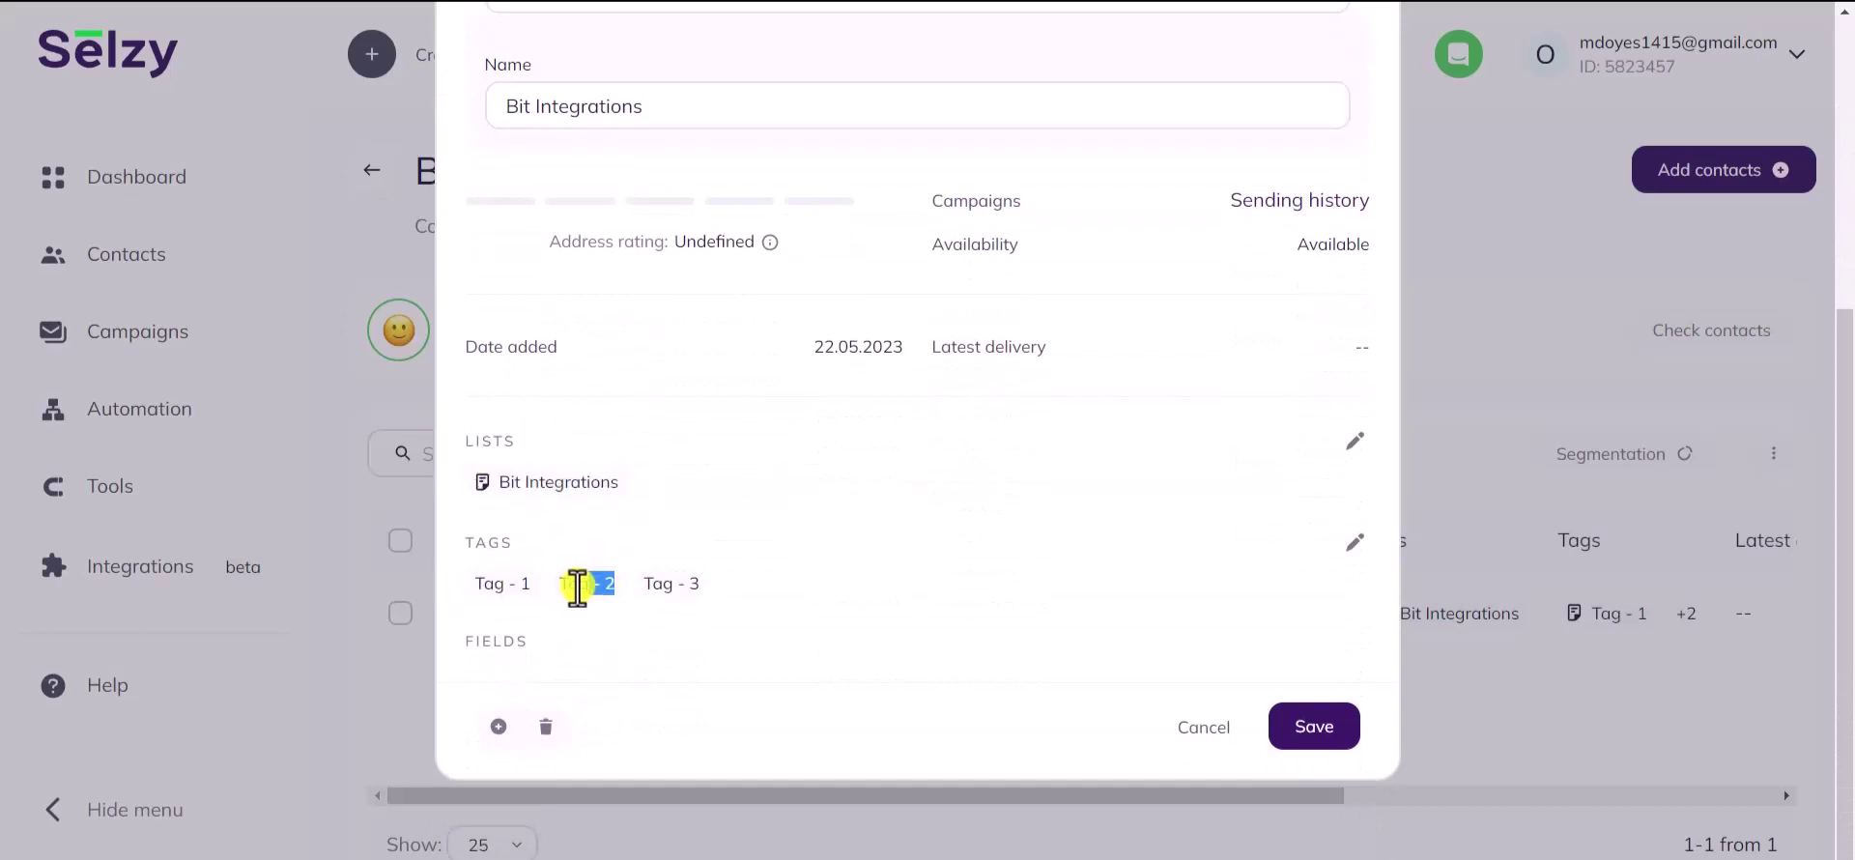